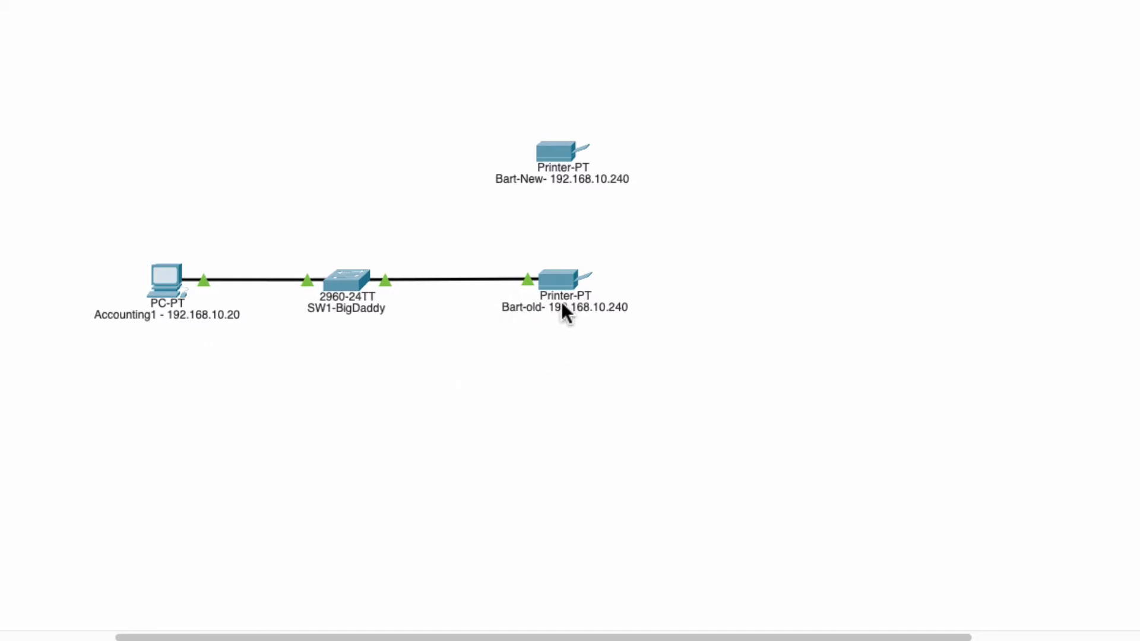
Open the Command Prompt on the Accounting1 PC and ping the printer address 192.168.10.240
left_click(152, 281)
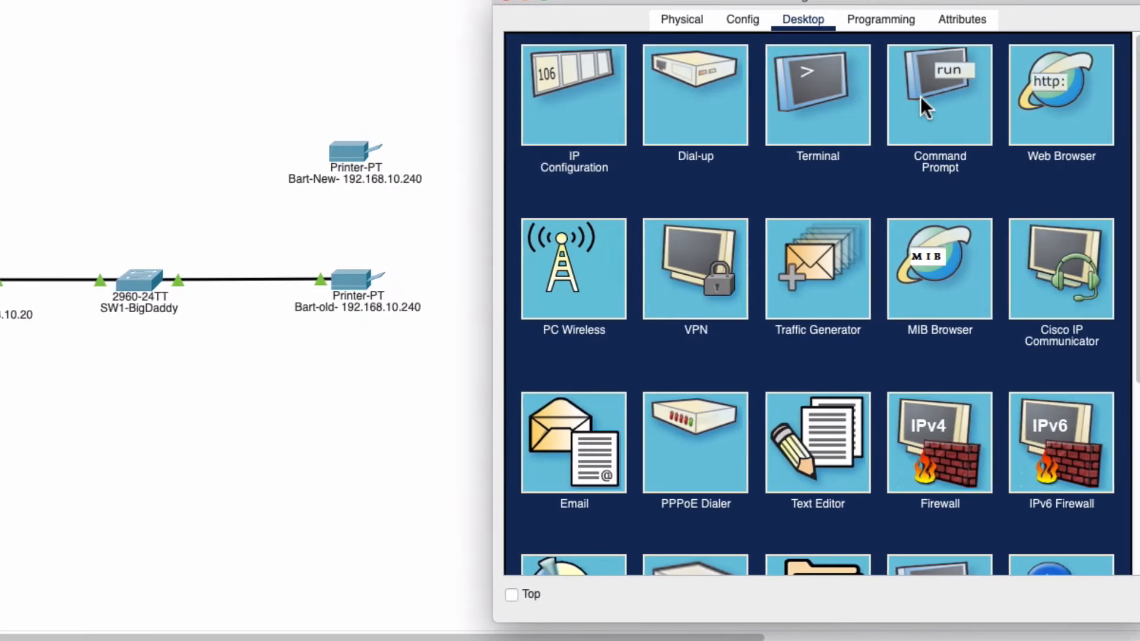
left_click(920, 96)
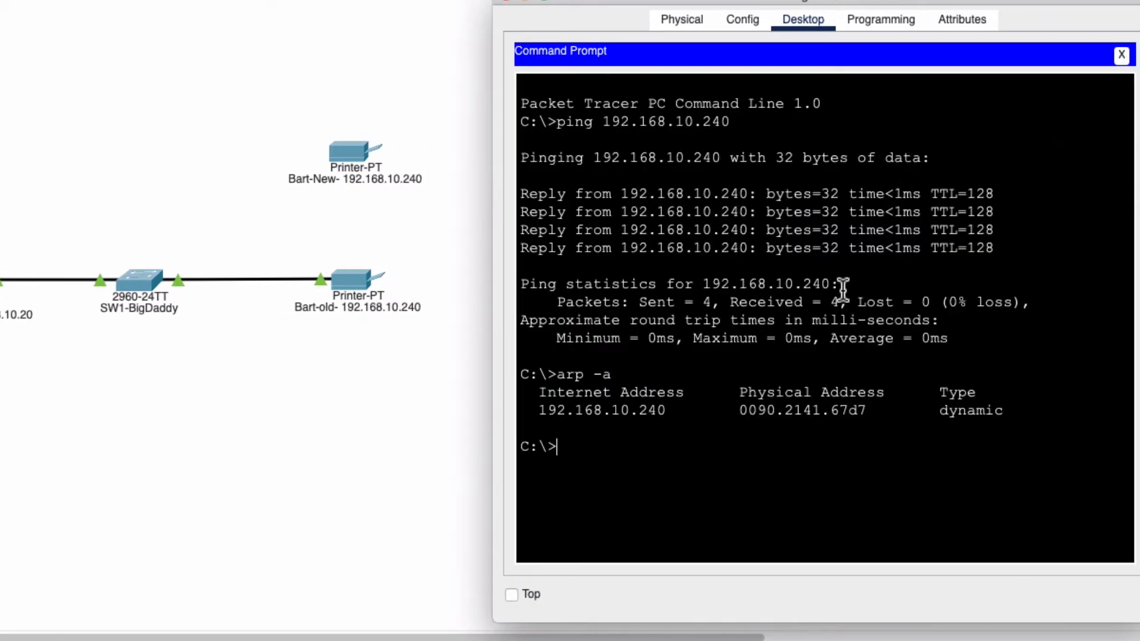
type("ping 192.168.10.240")
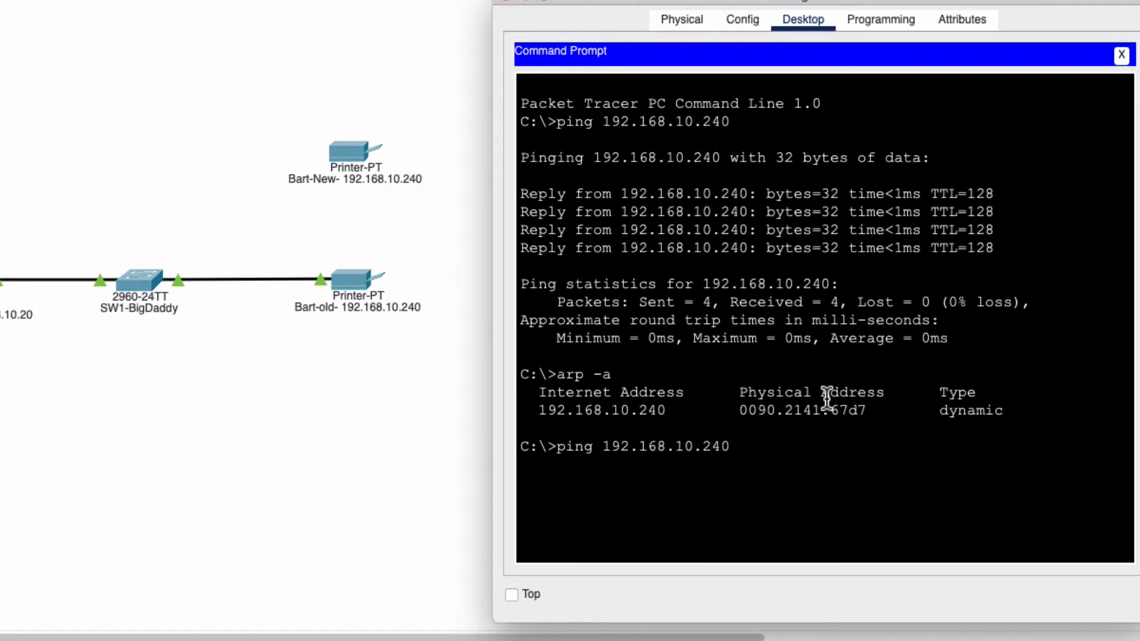
key("Return")
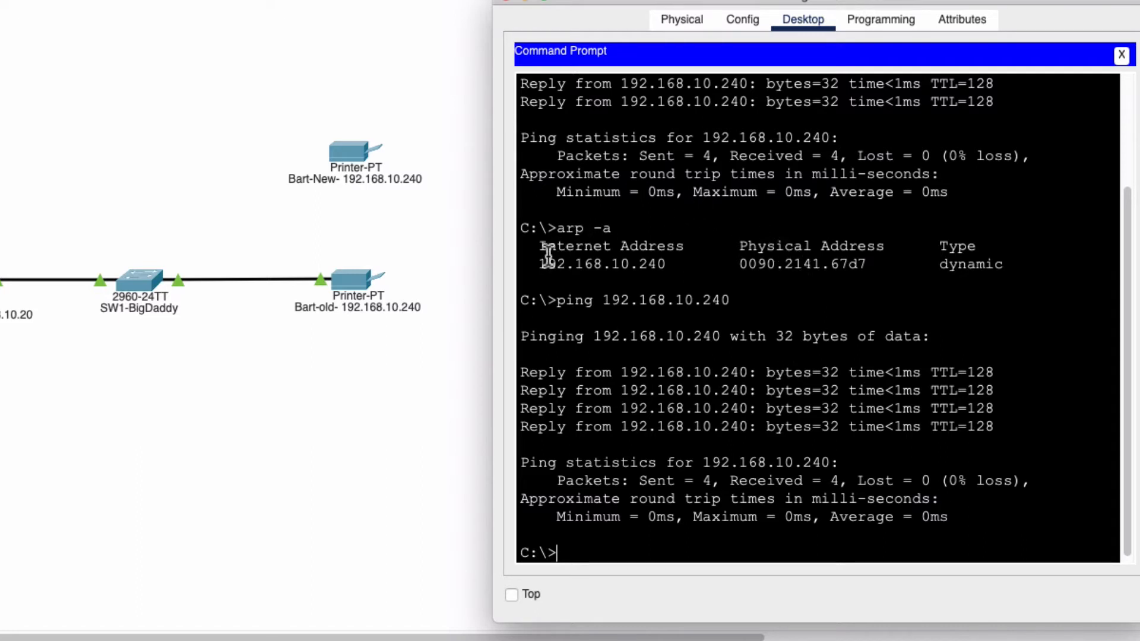
Move the switch's printer cable from the Bart-old printer to FastEthernet0 on the Bart-New printer
left_click(382, 350)
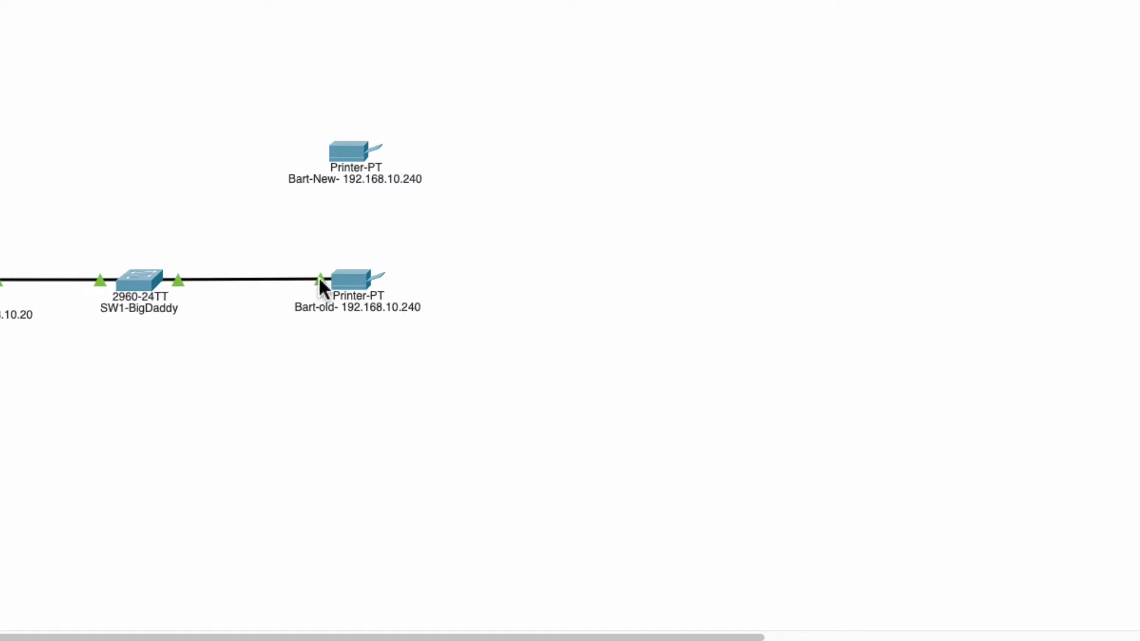
left_click_drag(318, 279, 345, 156)
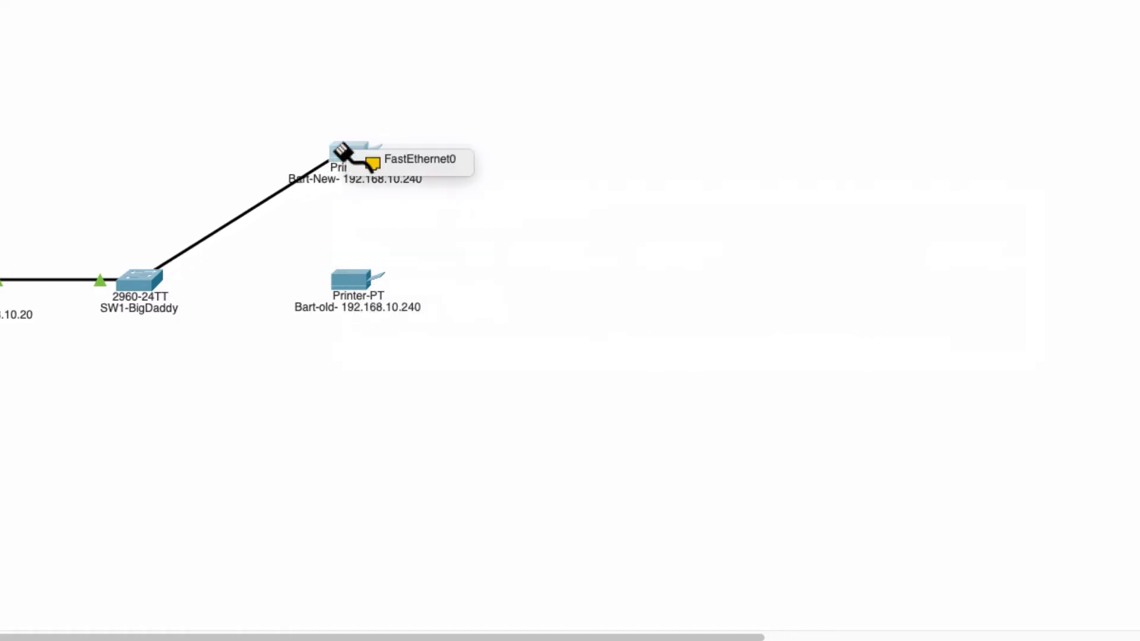
left_click(390, 161)
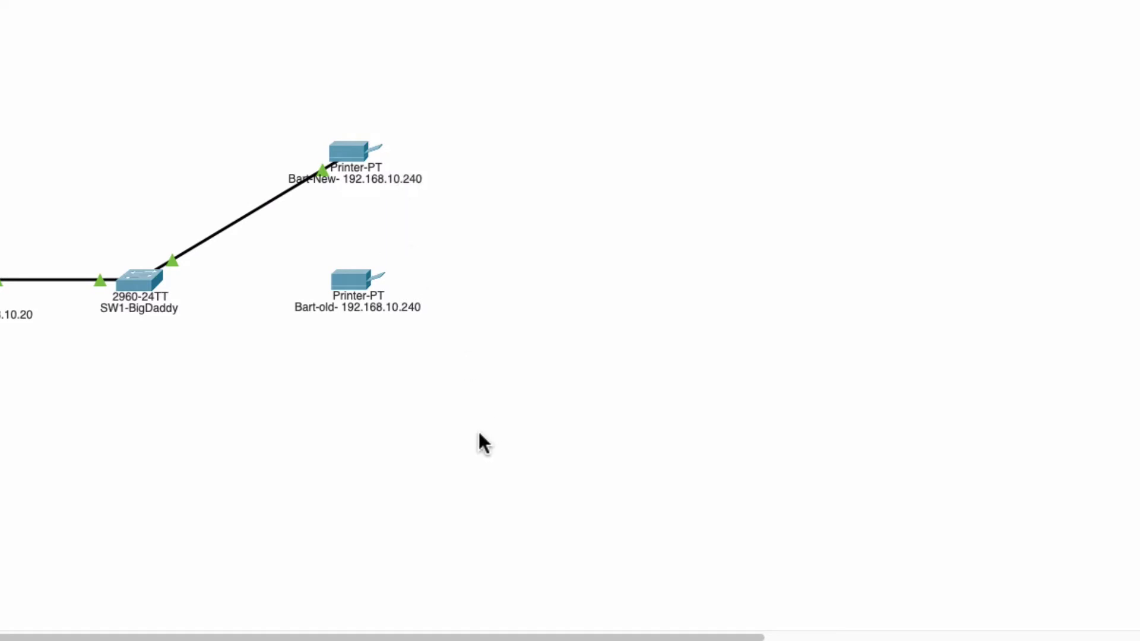
From the Accounting1 PC, repeat the ping to 192.168.10.240 and list the ARP table with arp -a
scroll(478, 436, "left", 5)
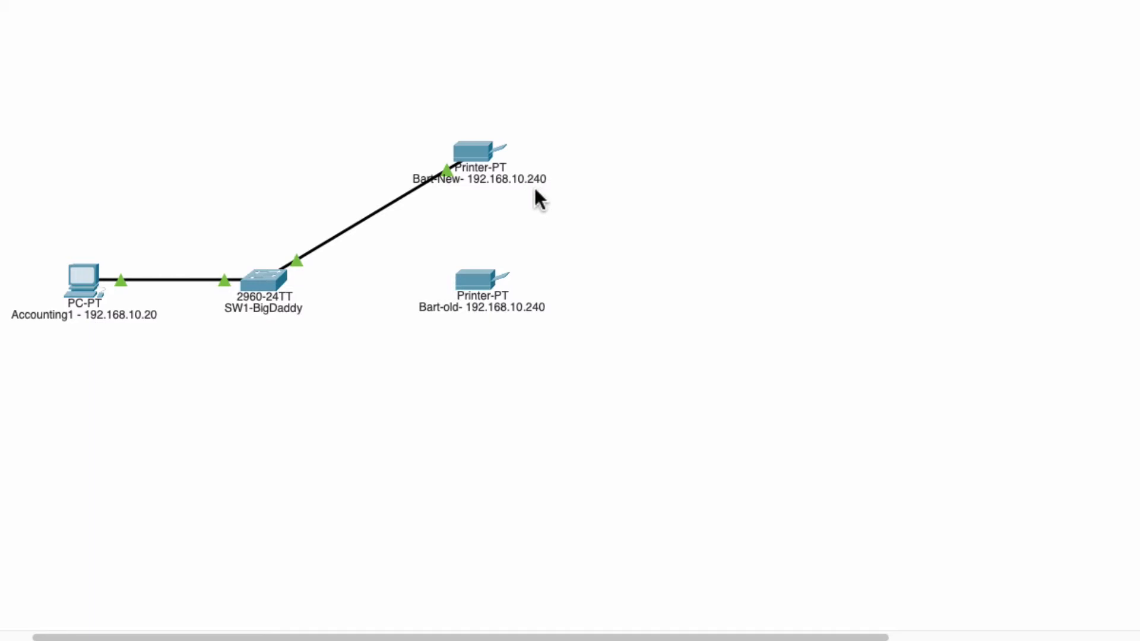
left_click(82, 285)
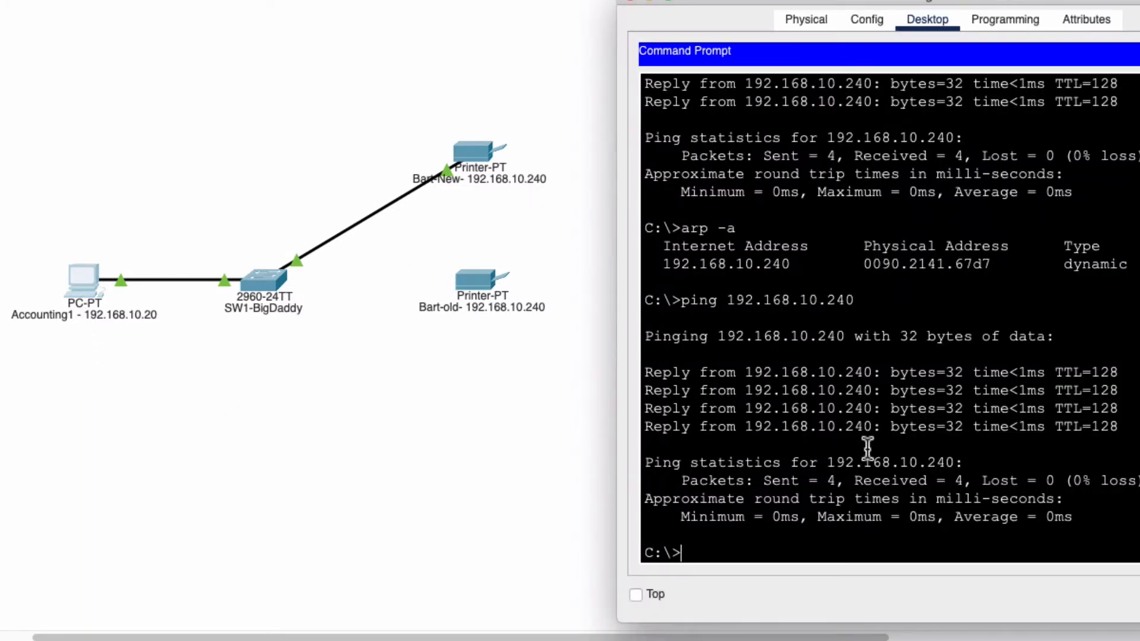
key("Up")
key("Return")
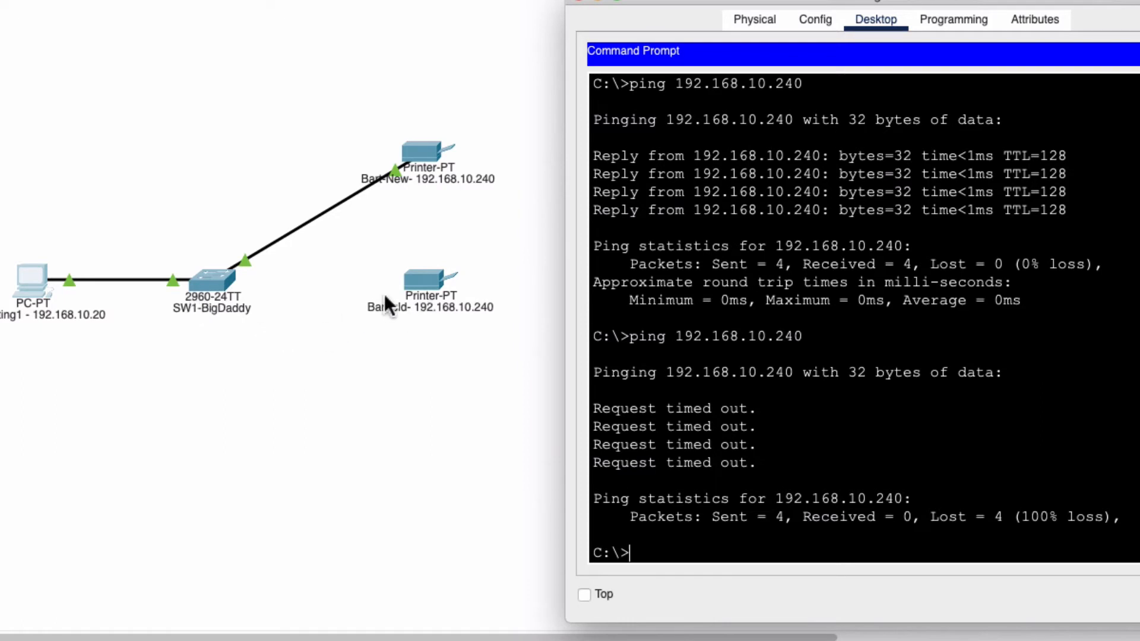
type("arp -a")
key("Return")
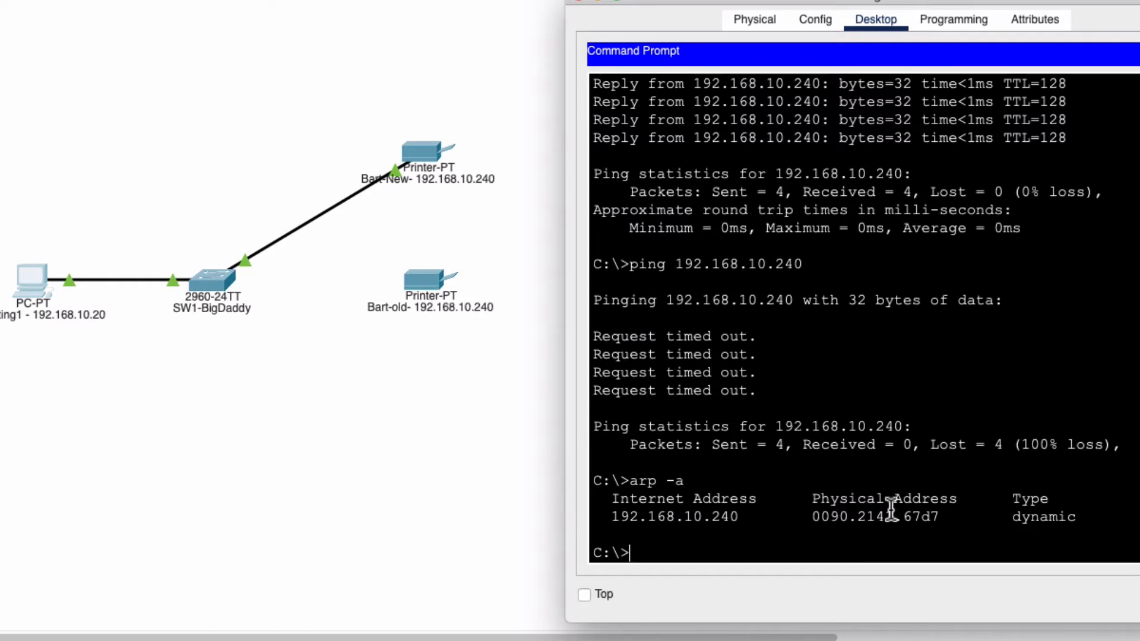
Clear the PC's ARP cache with arp -d and check the table with arp -a
type("rp -d")
key("Return")
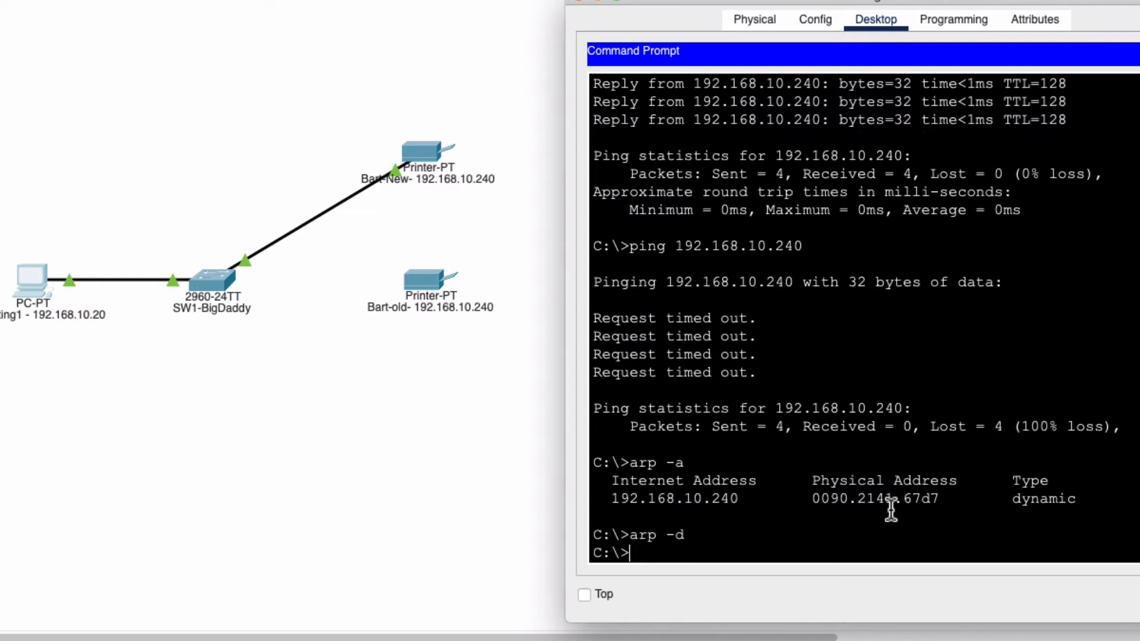
key("Up")
key("BackSpace")
key("Return")
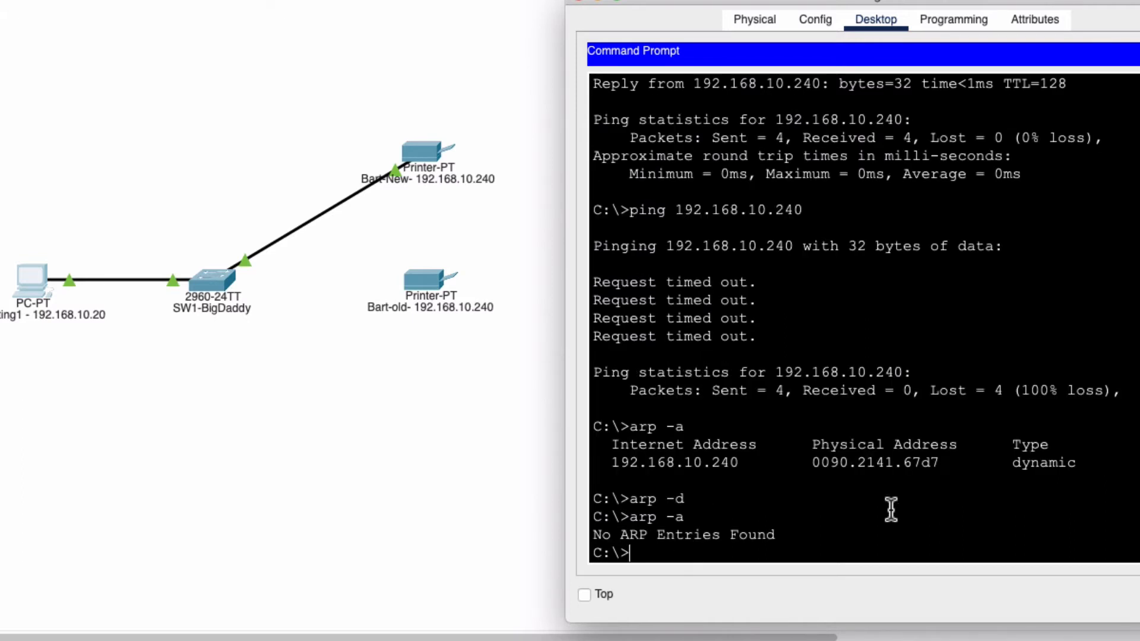
Ping 192.168.10.240 from Accounting1 with the cleared ARP cache
key("Up")
key("Up")
key("Up")
key("Up")
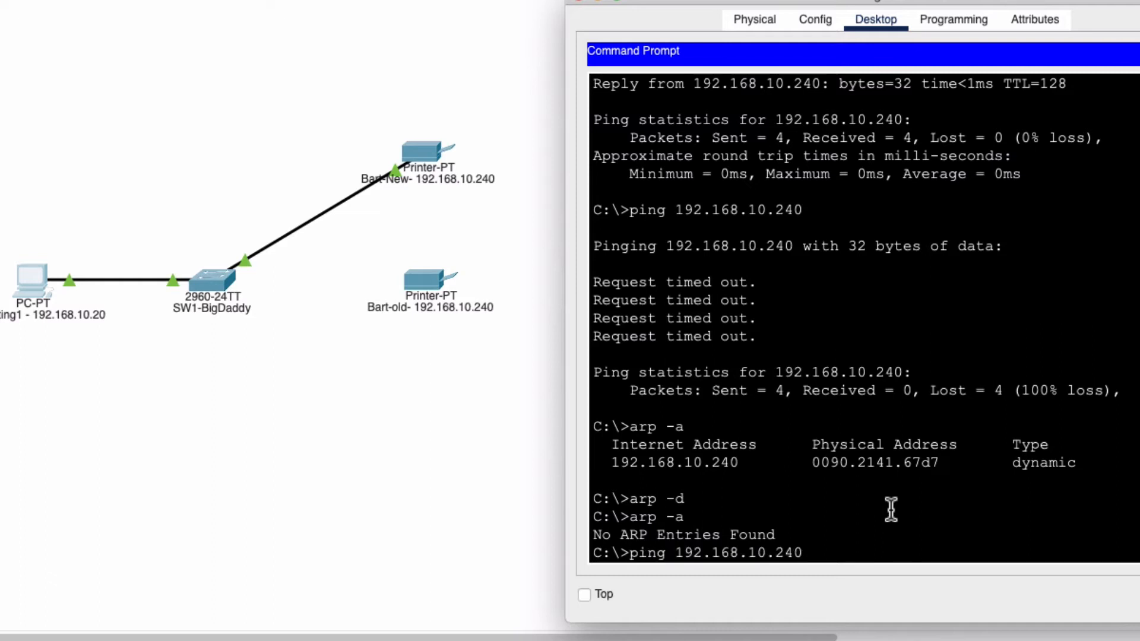
key("Return")
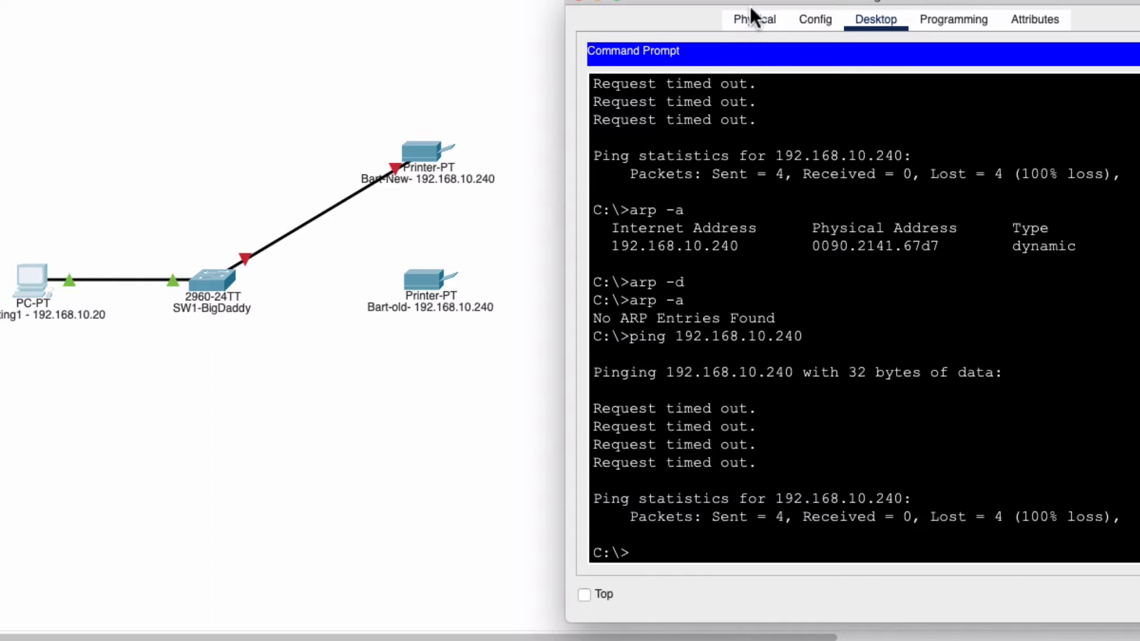
Open the command line of the SW1-BigDaddy switch and enter privileged EXEC mode
left_click_drag(750, 6, 826, 0)
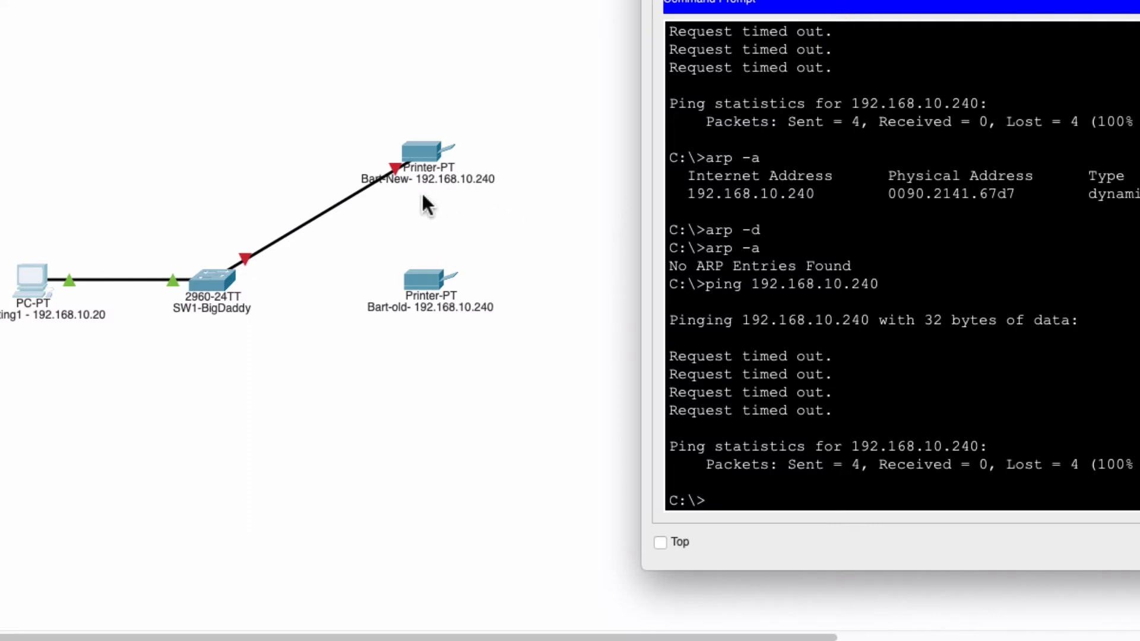
left_click(214, 279)
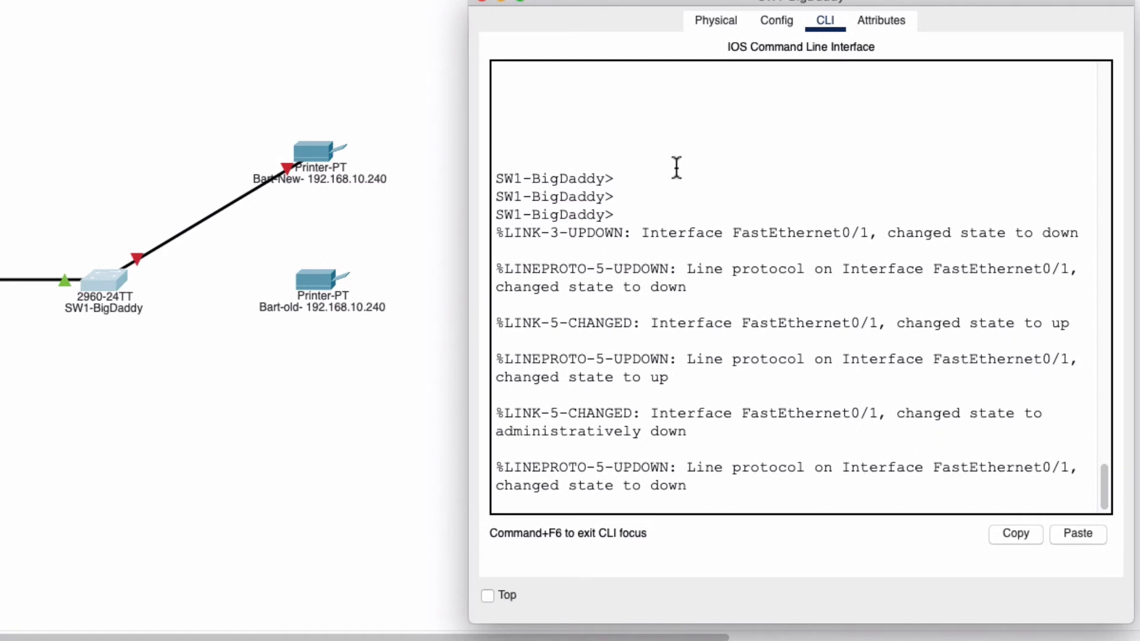
left_click_drag(781, 10, 781, 1)
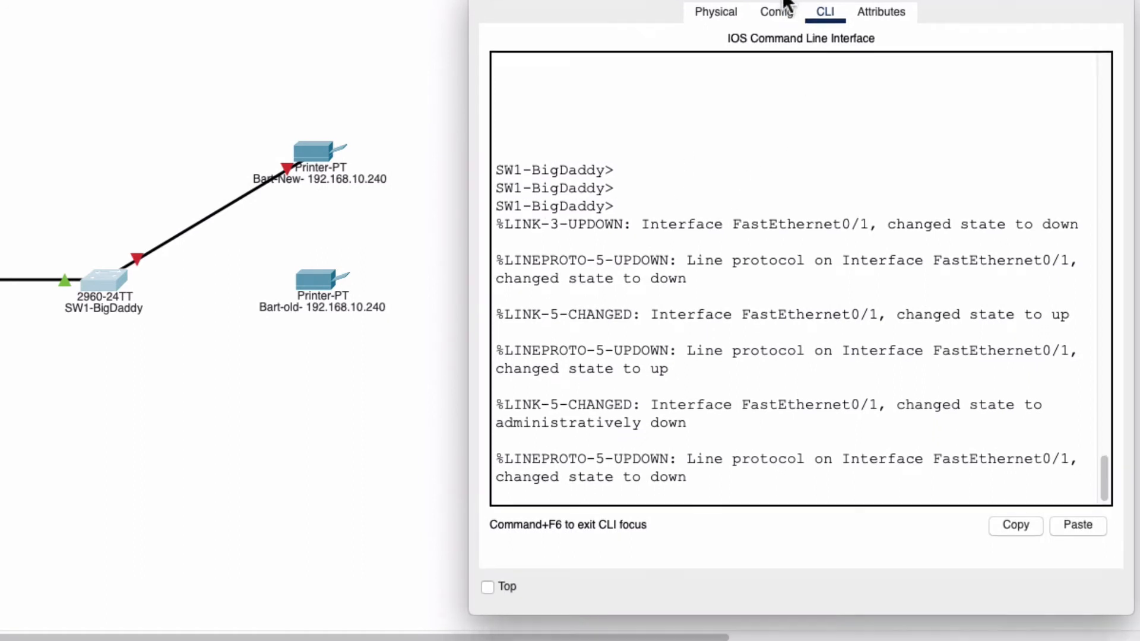
key("Return")
key("Return")
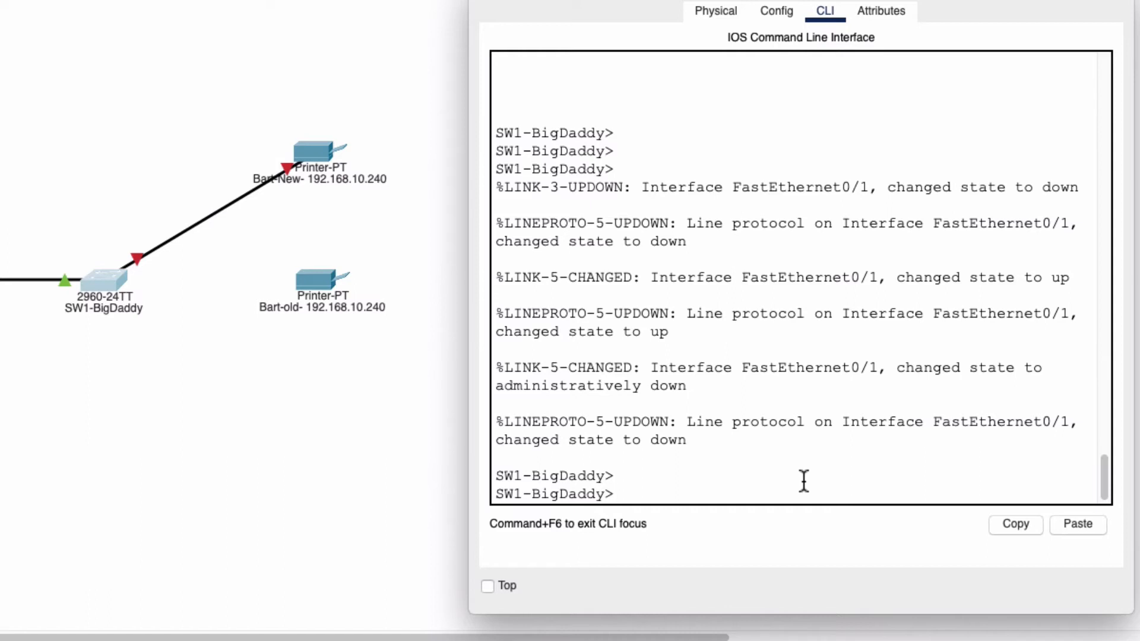
type("en")
key("Return")
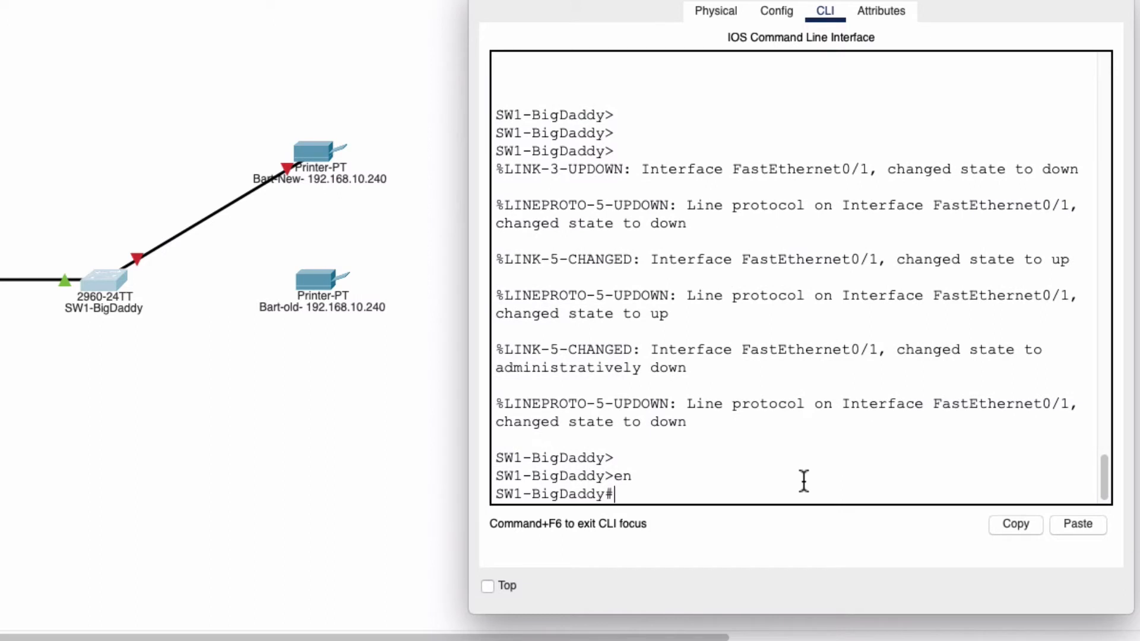
Display the port-security details of interface f0/1 on the switch
type("show po")
key("Tab")
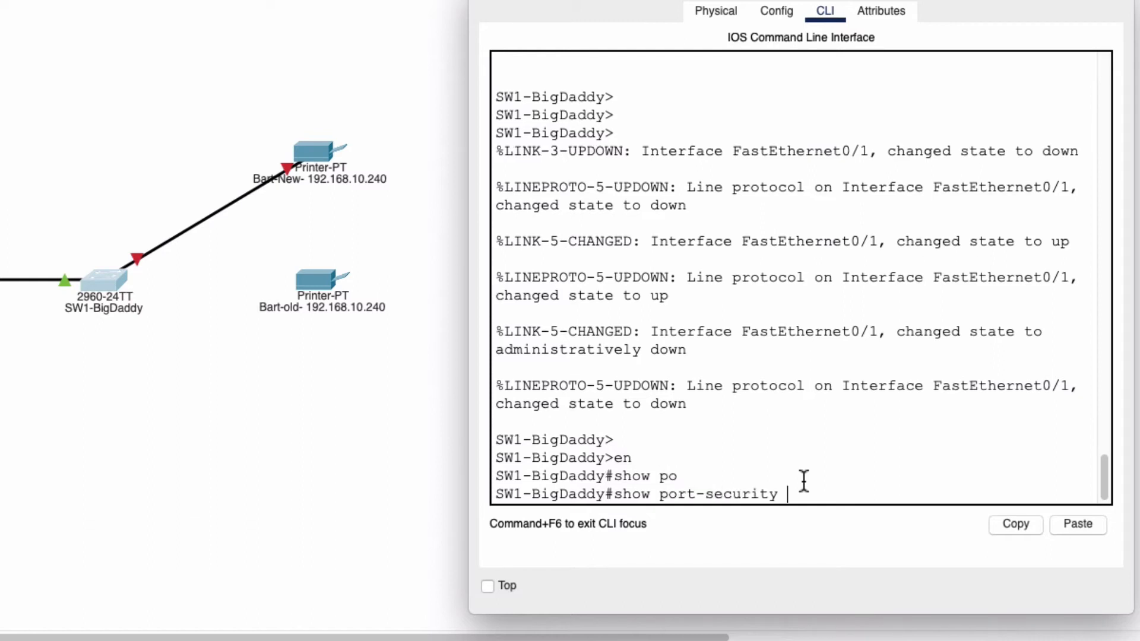
type("in")
key("Tab")
type("f")
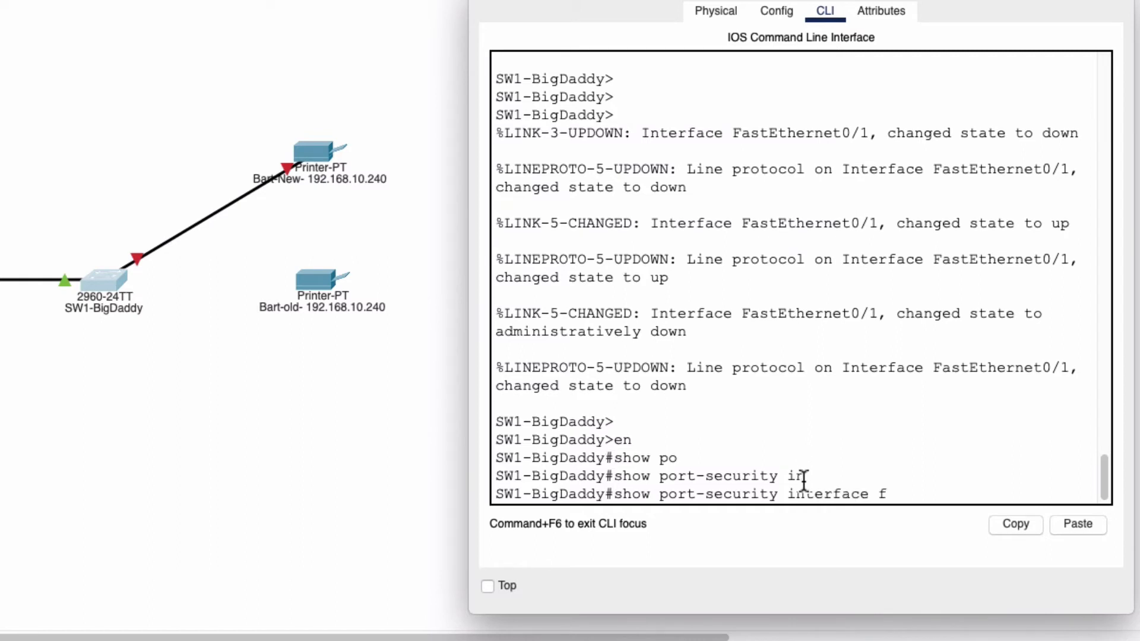
type("0/1")
key("Return")
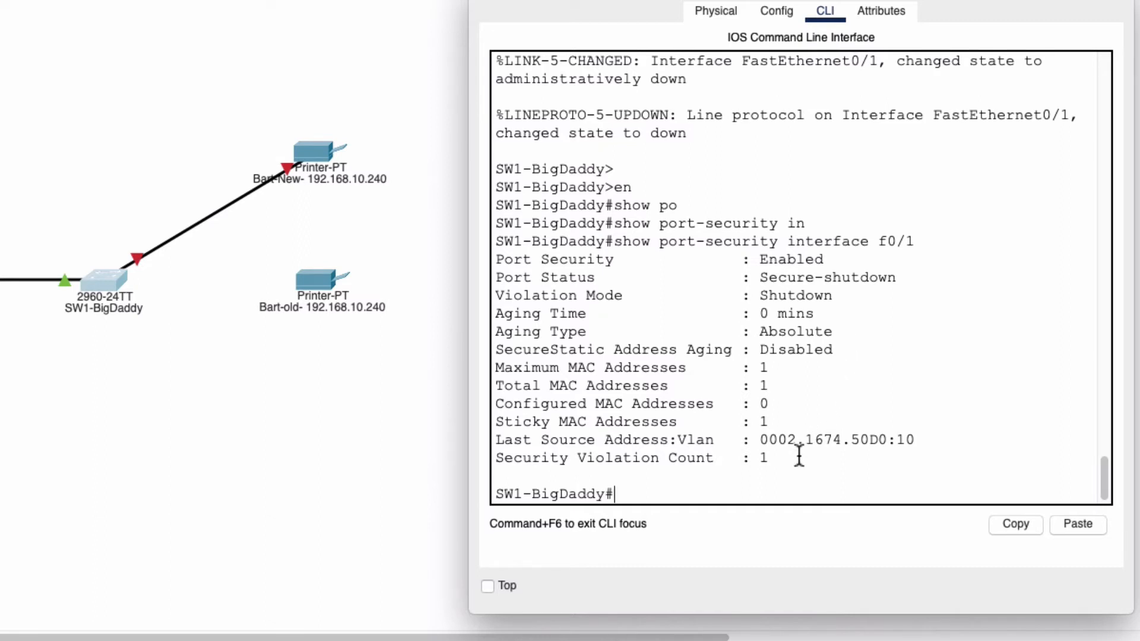
Show the port-security summary for all switch ports and review it alongside the f0/1 details in a wider window
type("show po")
key("Tab")
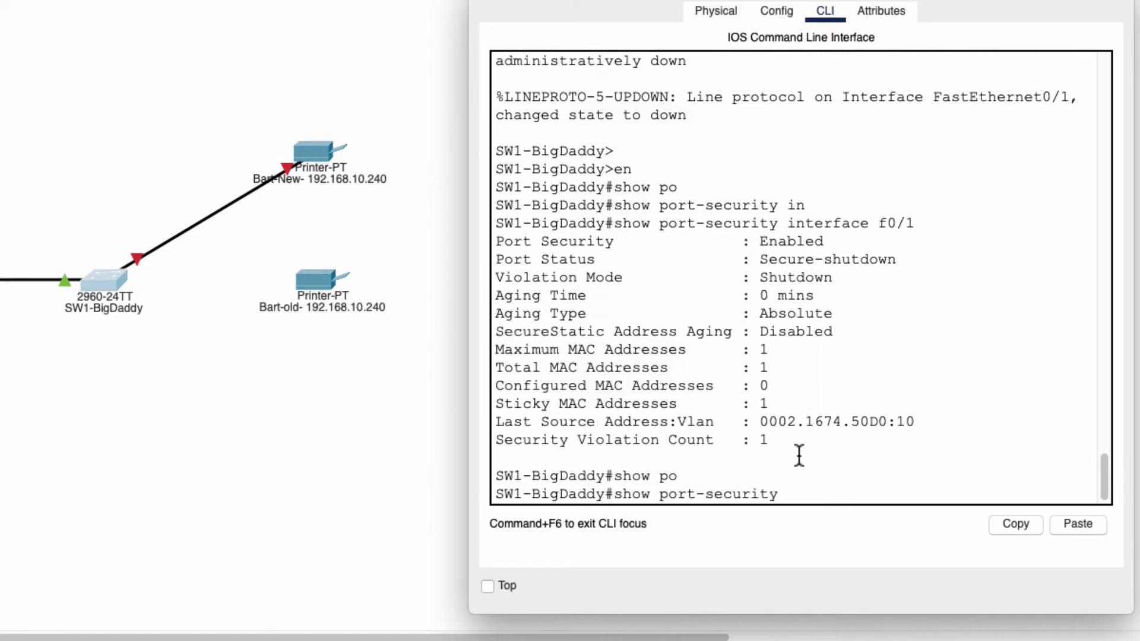
key("Return")
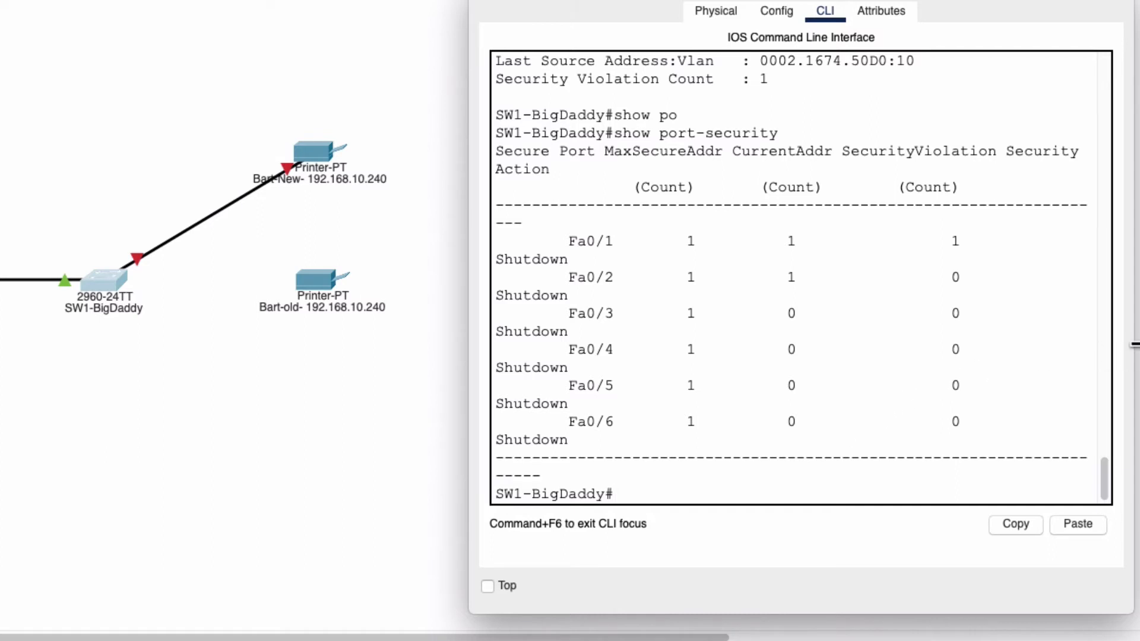
left_click_drag(1133, 355, 1139, 355)
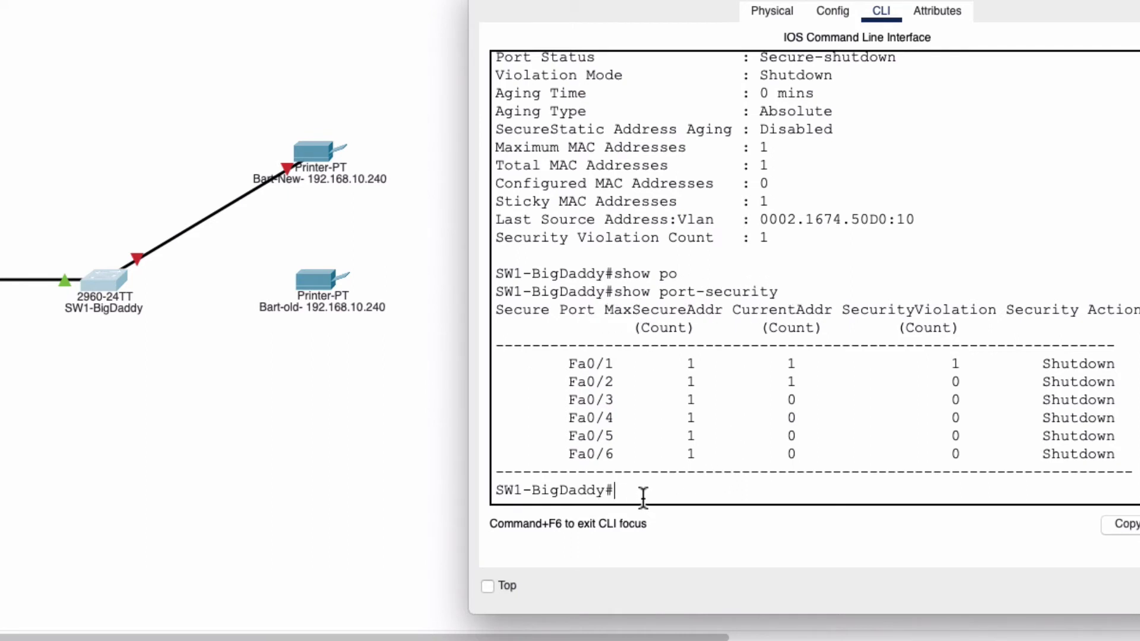
scroll(821, 386, "up", 1)
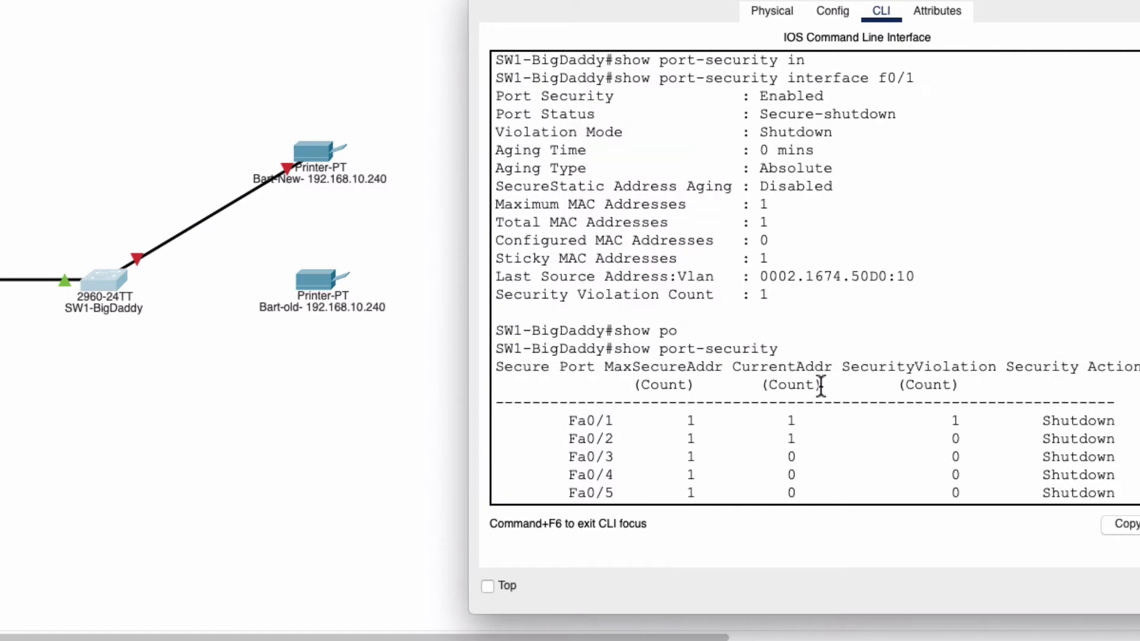
scroll(723, 428, "up", 1)
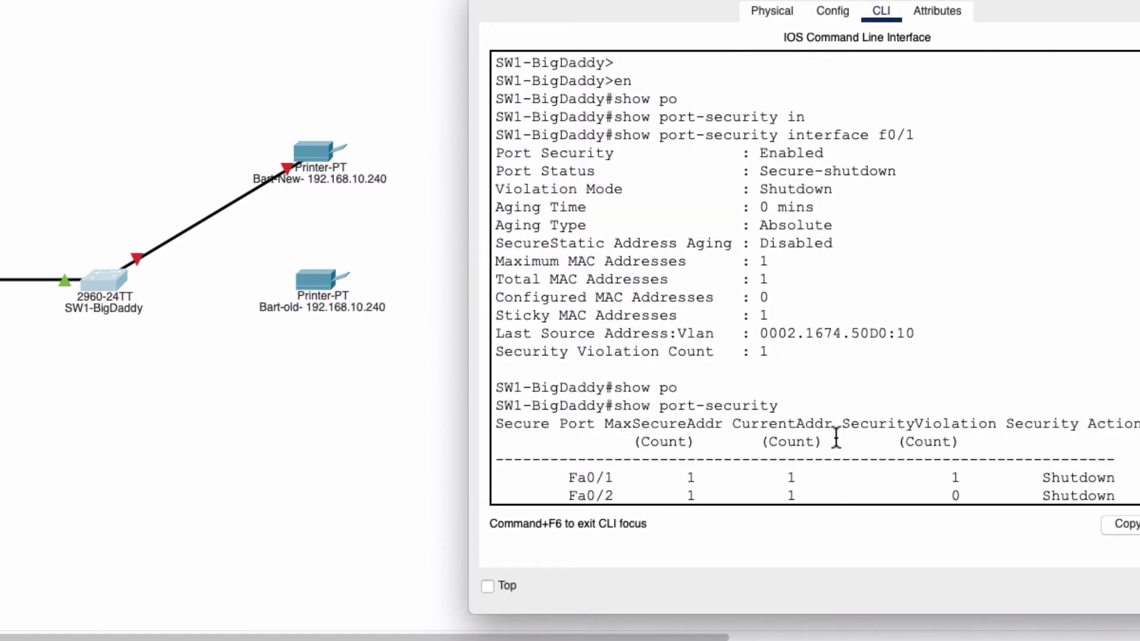
scroll(970, 245, "up", 2)
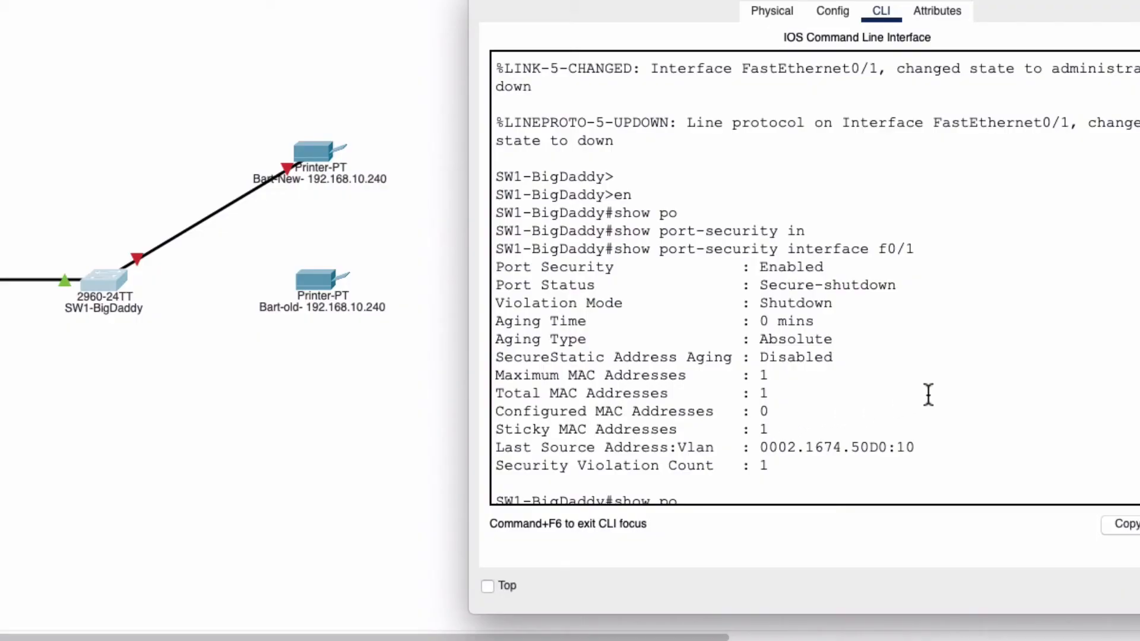
key("Tab")
key("Return")
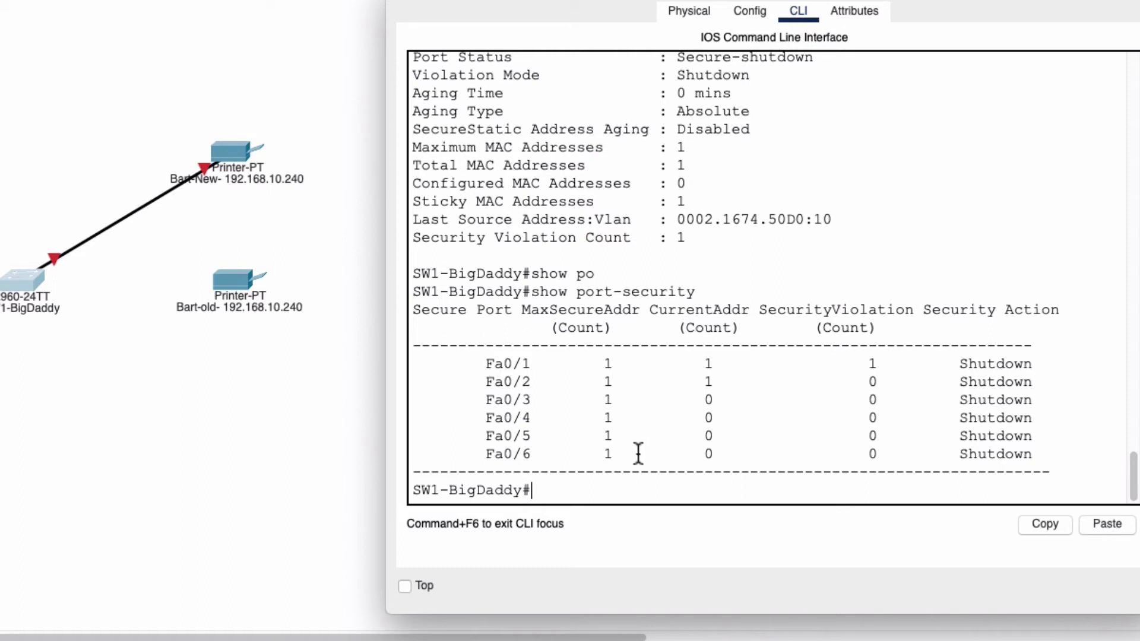
Enter global configuration mode on the switch and open interface f0/1 for configuration
type("conf t")
key("Return")
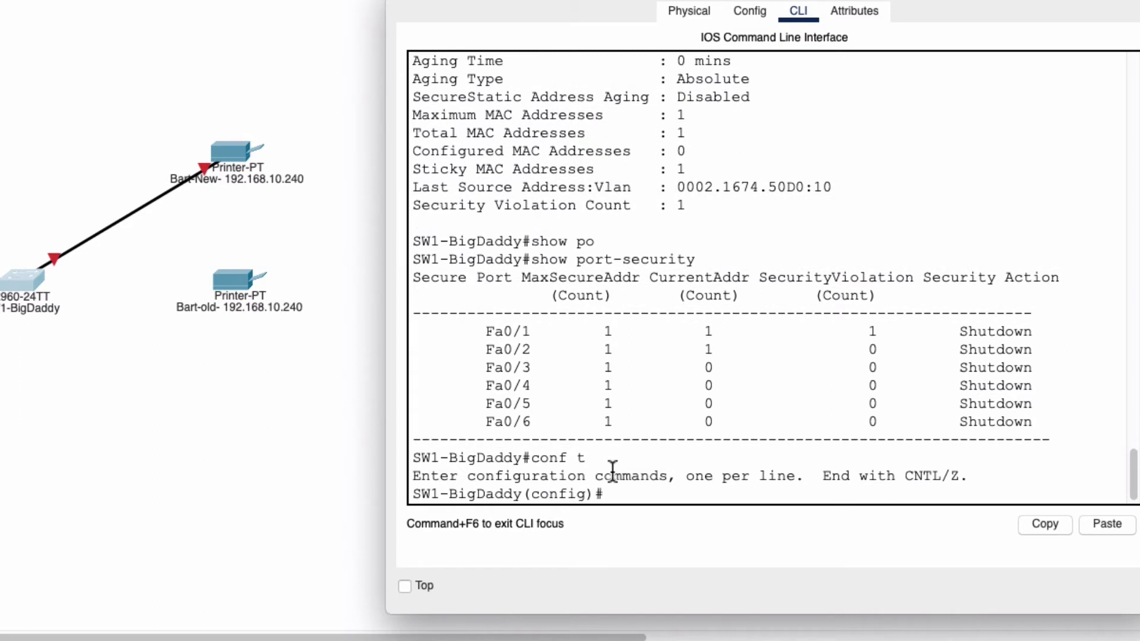
type("int")
key("Tab")
type("f0/")
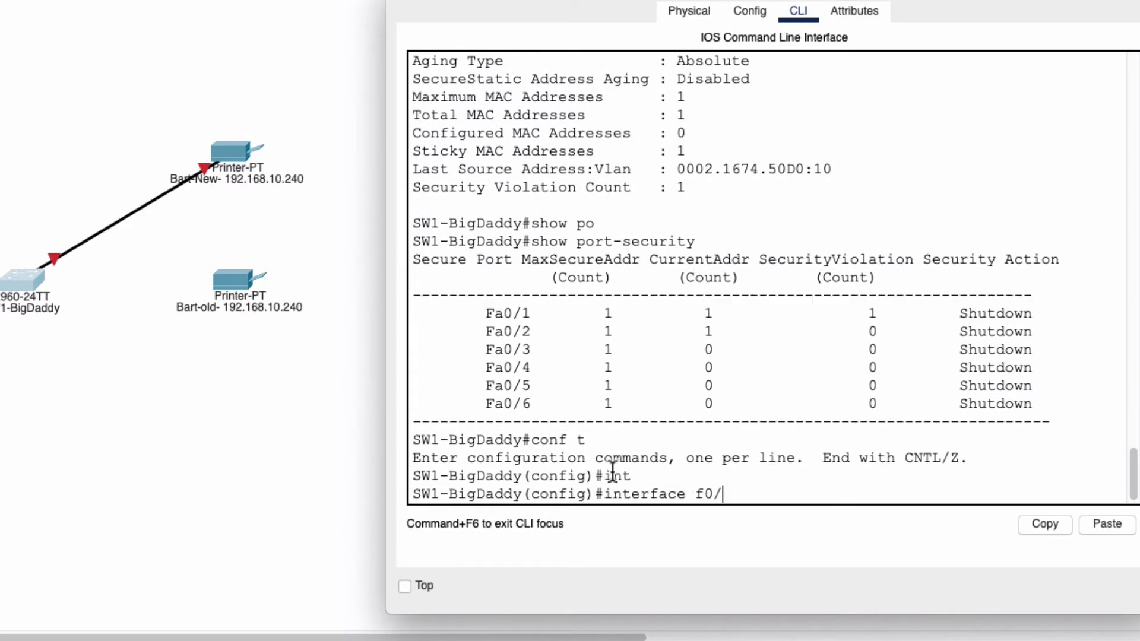
type("1")
key("Return")
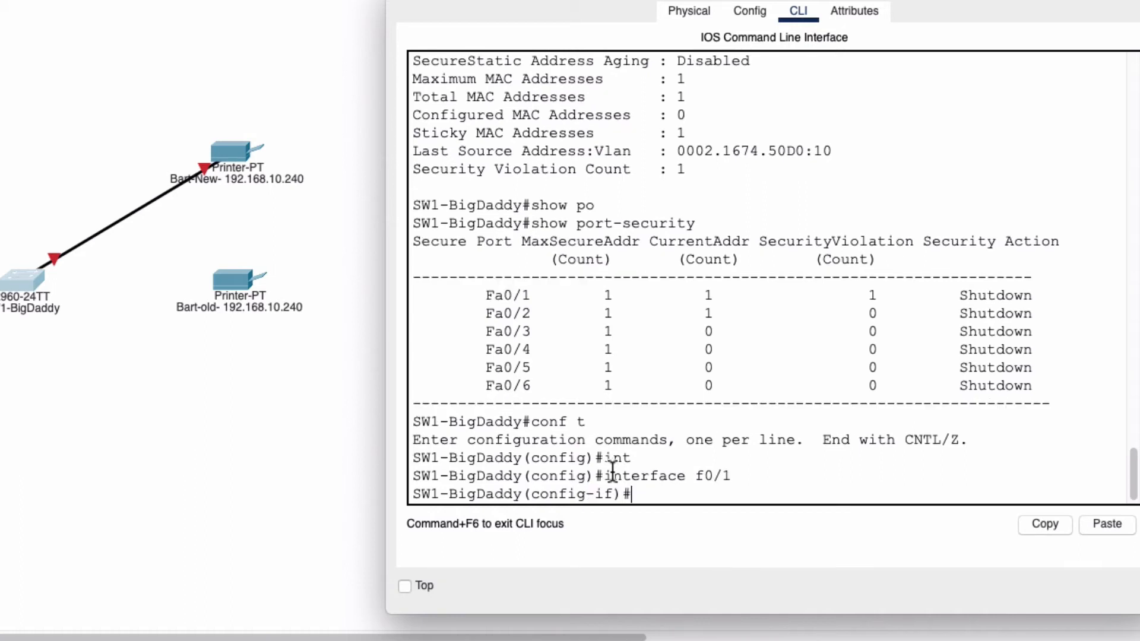
Try to re-enable interface f0/1 with the no shutdown command
type("no shu")
key("Tab")
key("Return")
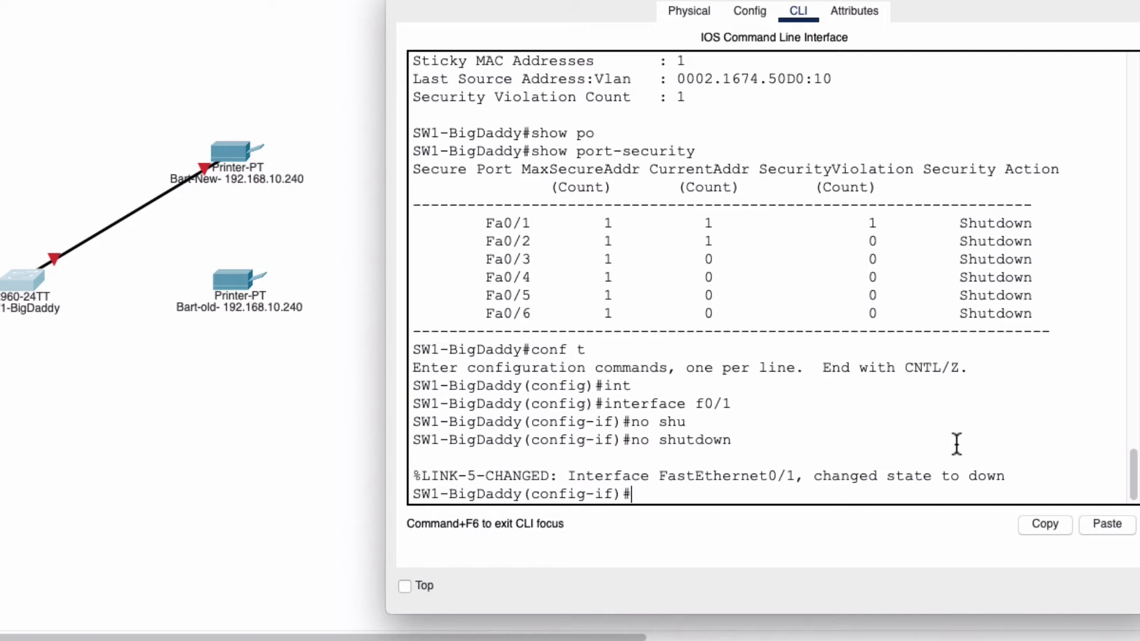
Try to bring interface f0/1 back up by issuing shutdown followed by no shutdown
type("shut")
key("Tab")
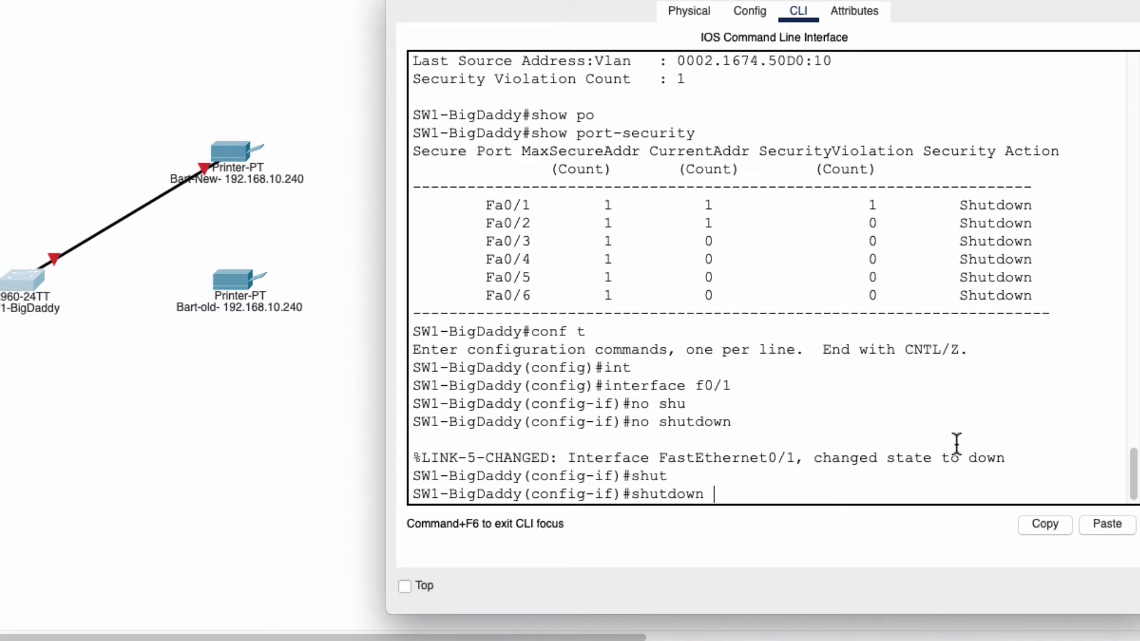
key("Return")
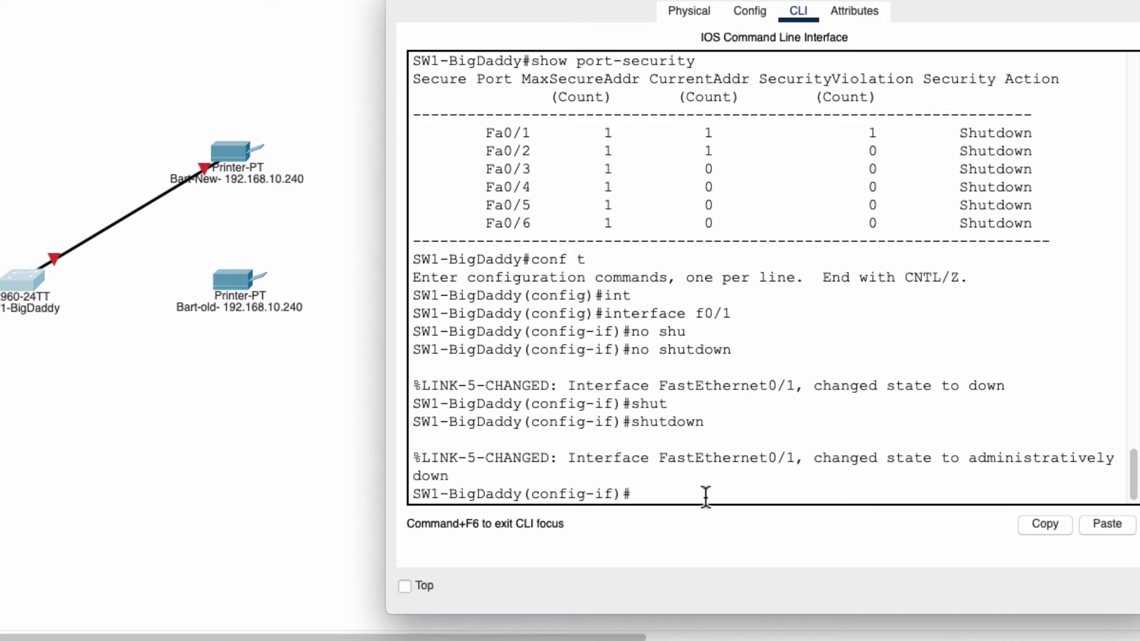
type("no shut")
key("Tab")
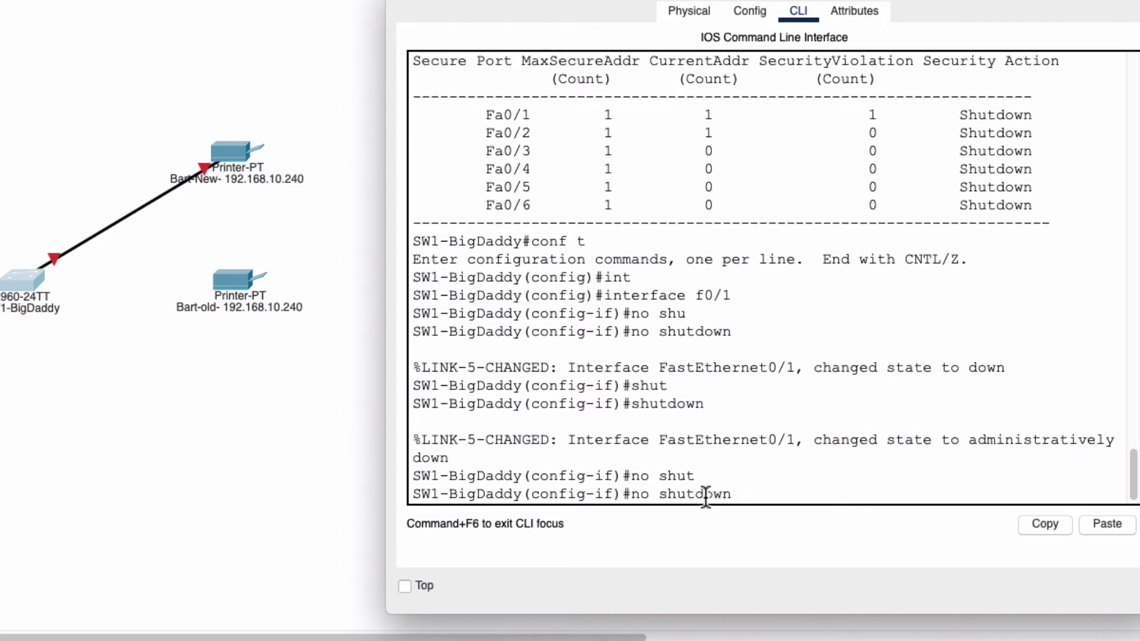
key("Return")
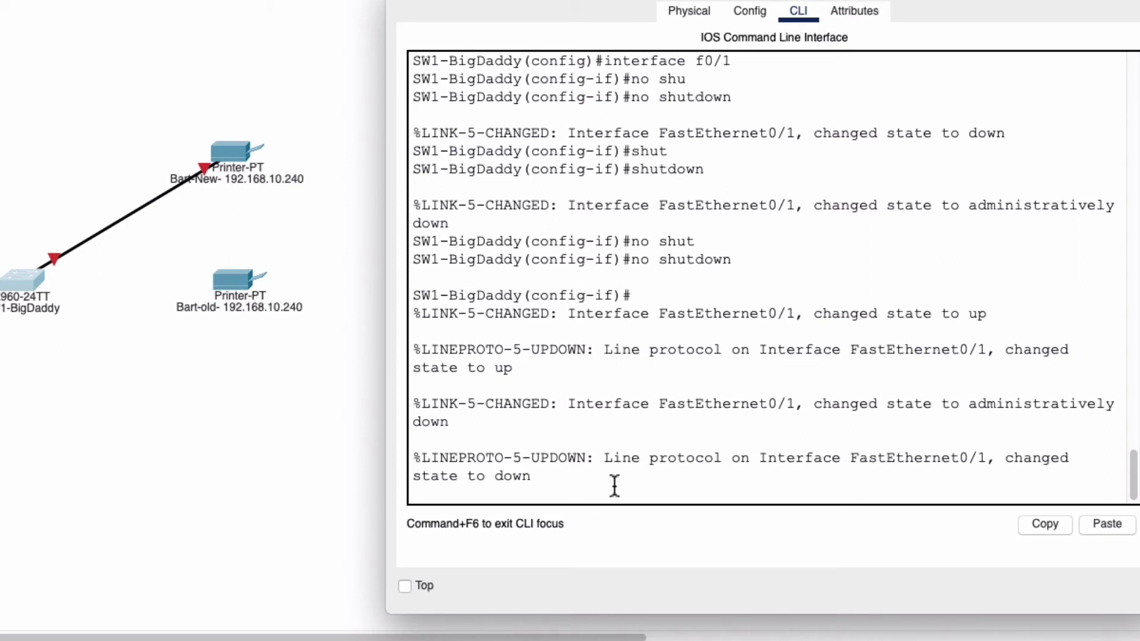
key("Return")
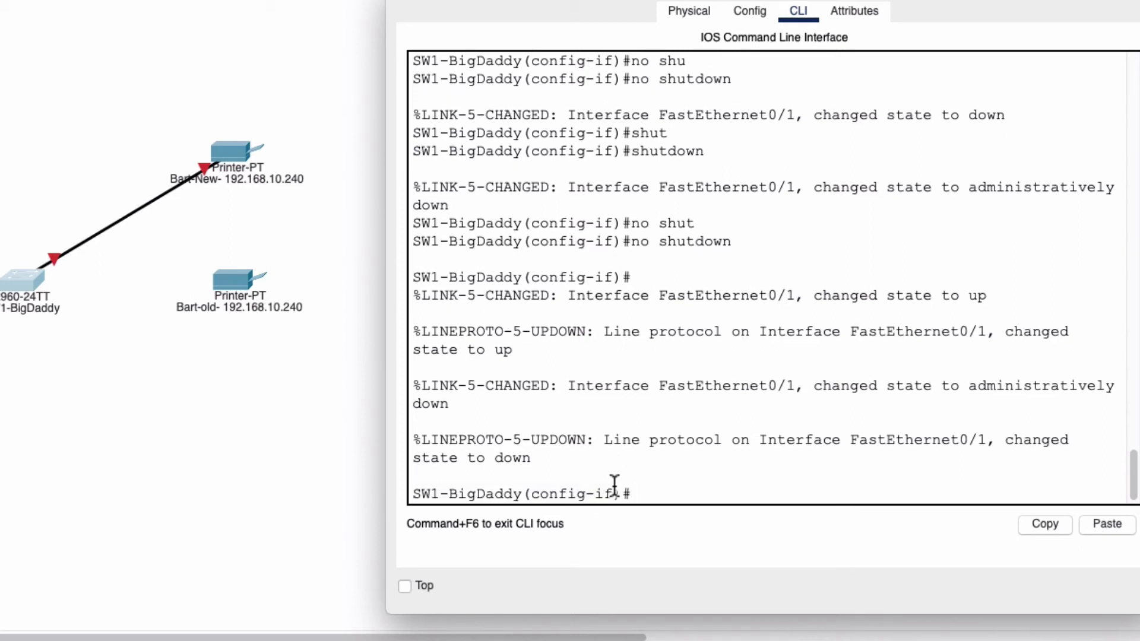
Leave configuration mode and display the switch's secure MAC address table with show port address
type("end")
key("Return")
key("Return")
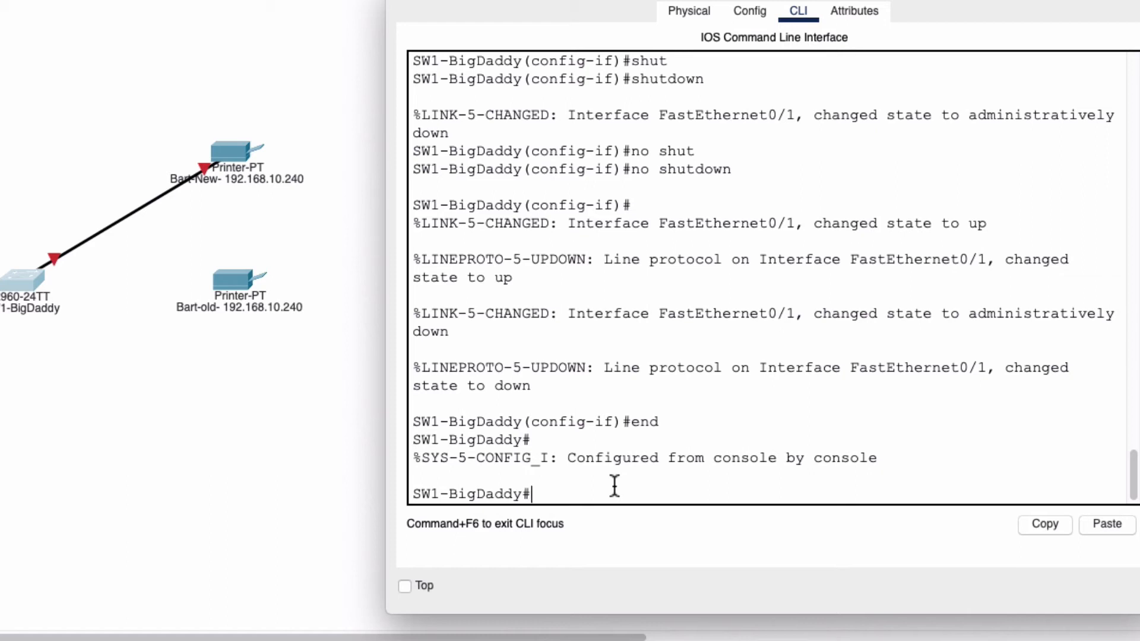
type("show port add")
key("Tab")
key("Return")
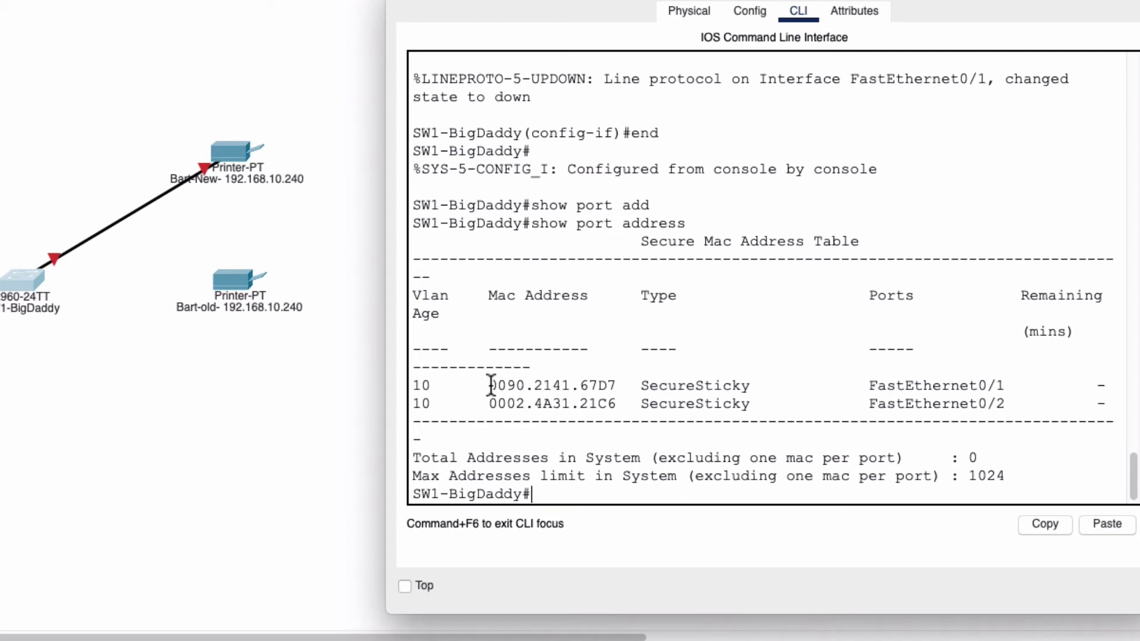
Copy the secure MAC address listed for FastEthernet0/1 and reopen interface f0/1 for configuration
left_click_drag(490, 385, 617, 385)
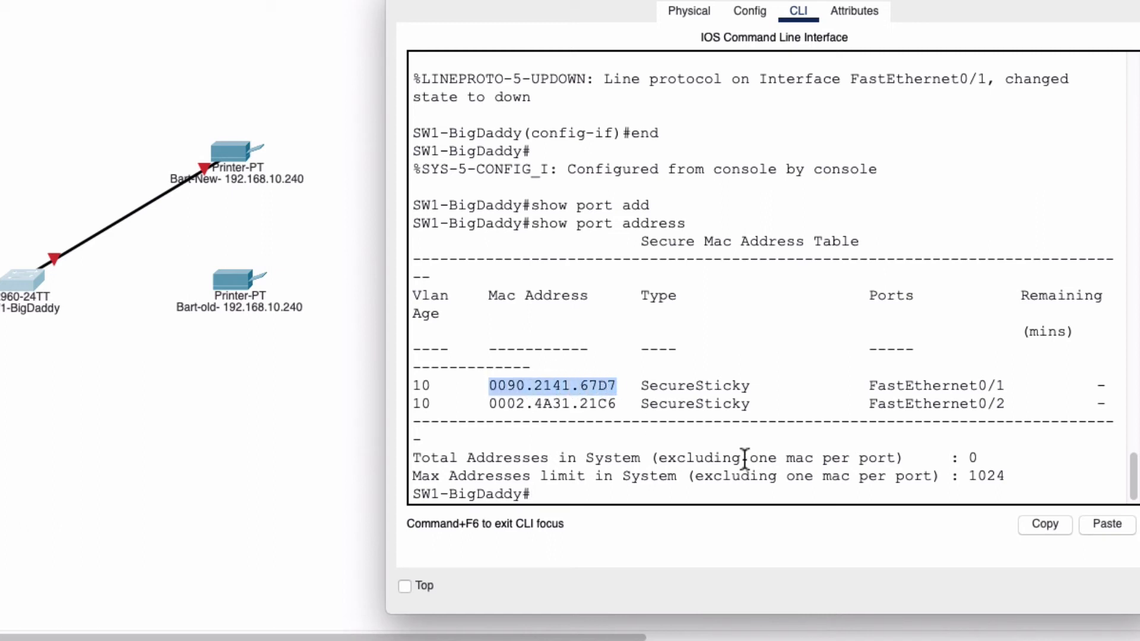
left_click(1042, 526)
left_click(654, 496)
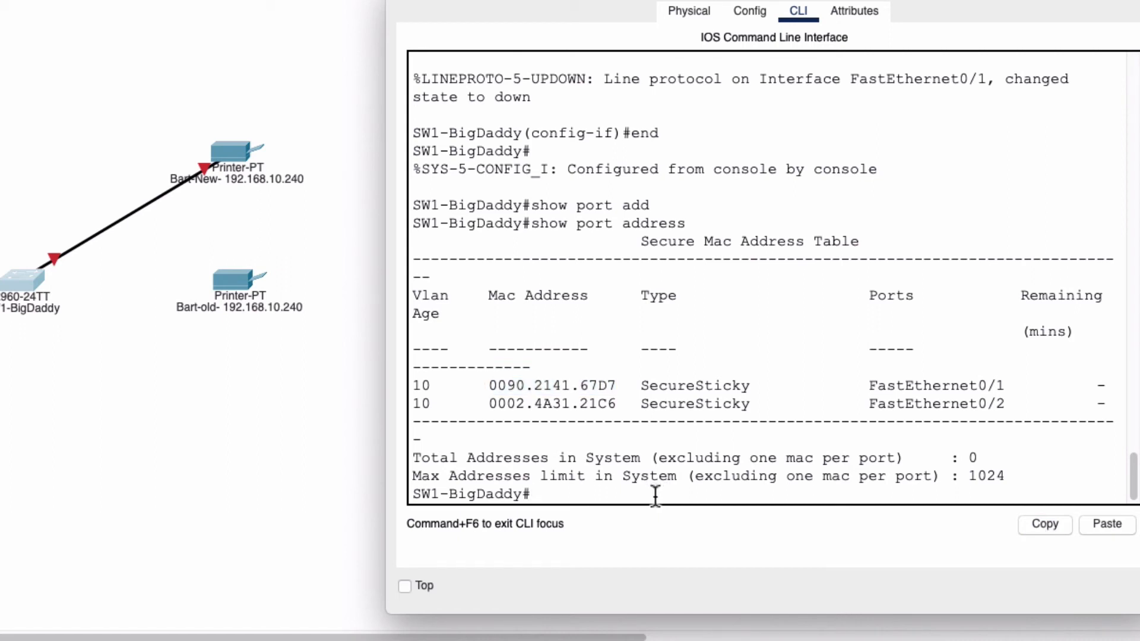
type("conf t")
key("Return")
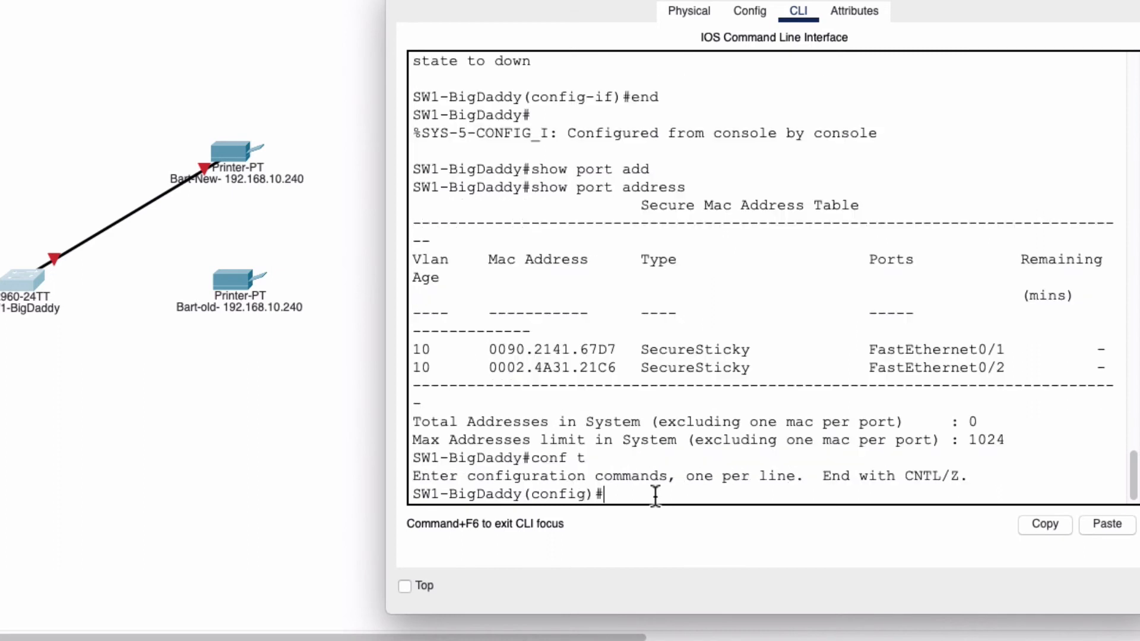
type("int f0/1")
key("Return")
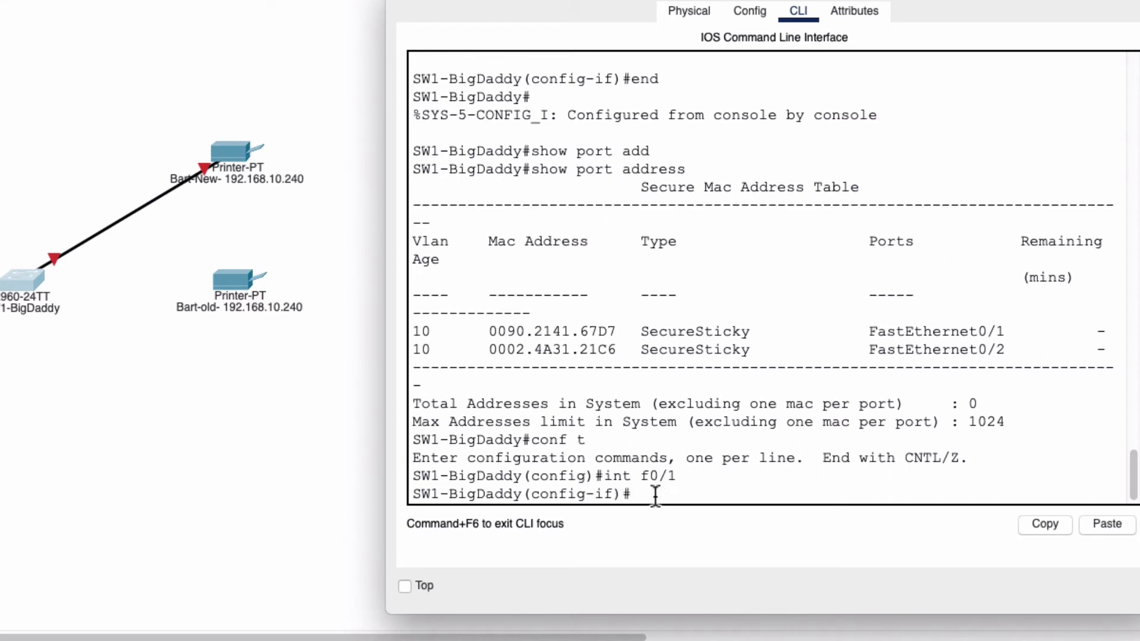
Remove the old printer's port-security MAC address 0090.2141.67D7 from interface f0/1 using the copied address
type("no swi")
key("Tab")
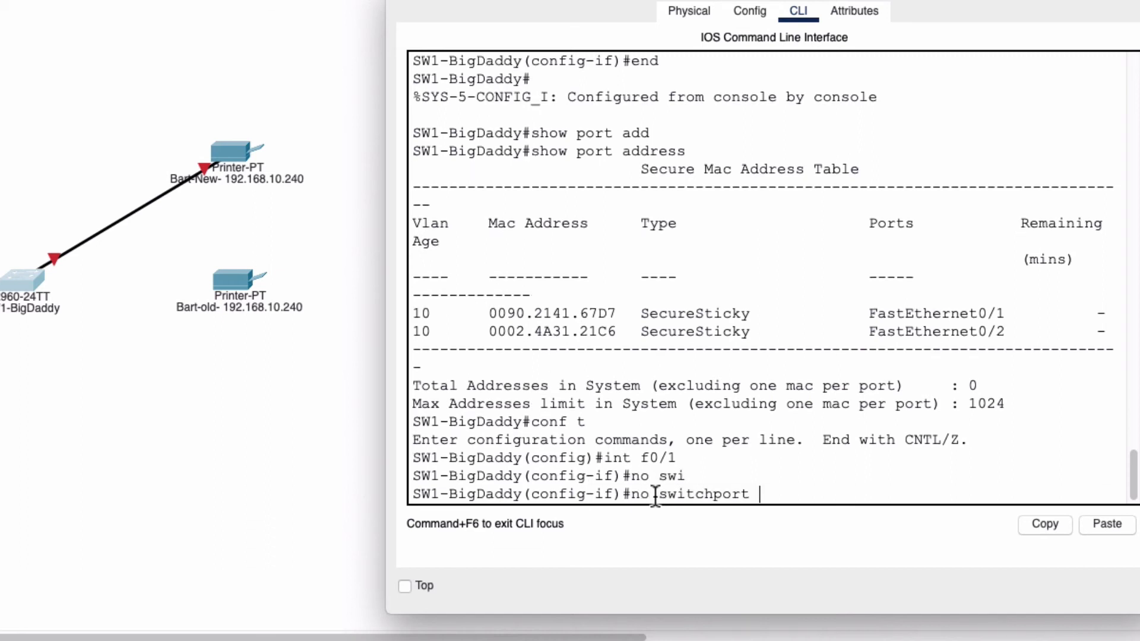
type("po")
key("Tab")
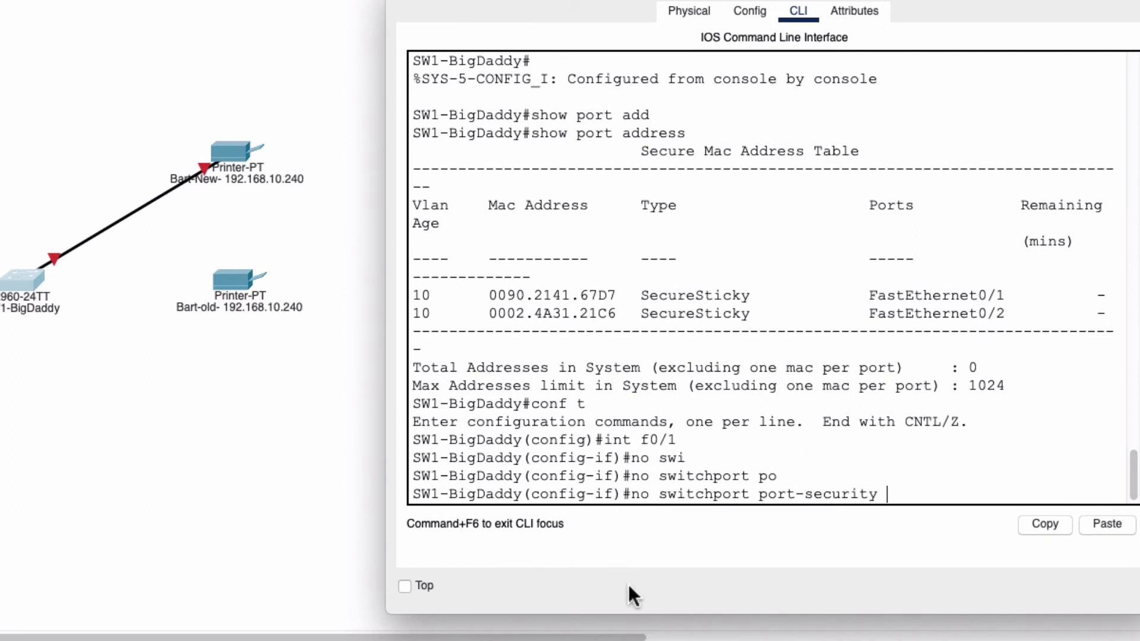
type("mac")
key("Tab")
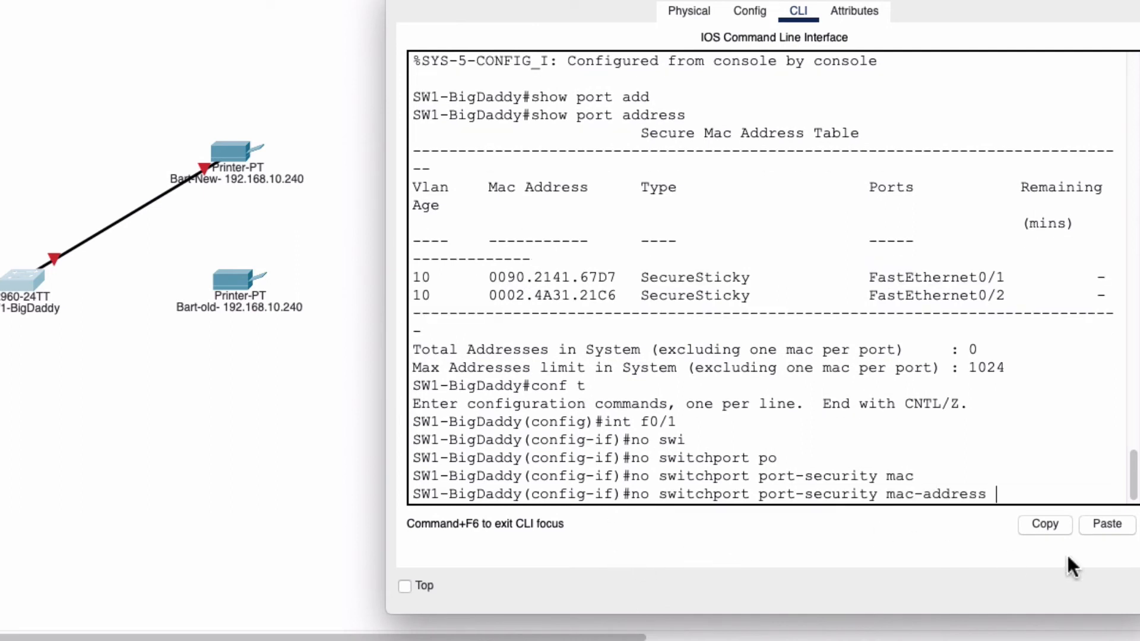
left_click(1110, 523)
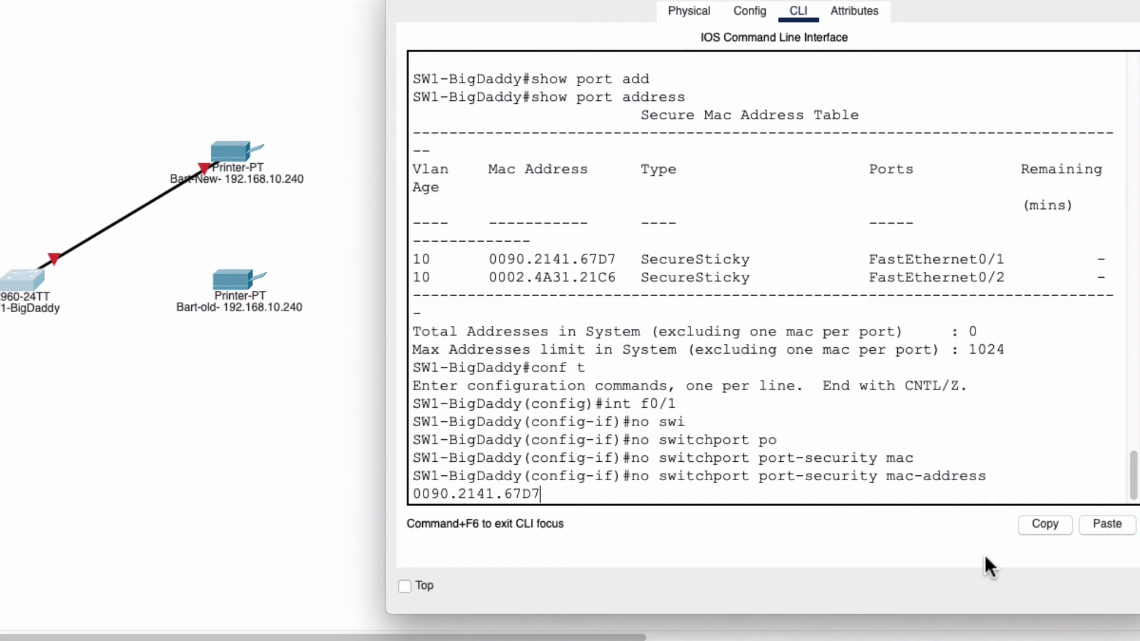
left_click_drag(1134, 558, 1139, 558)
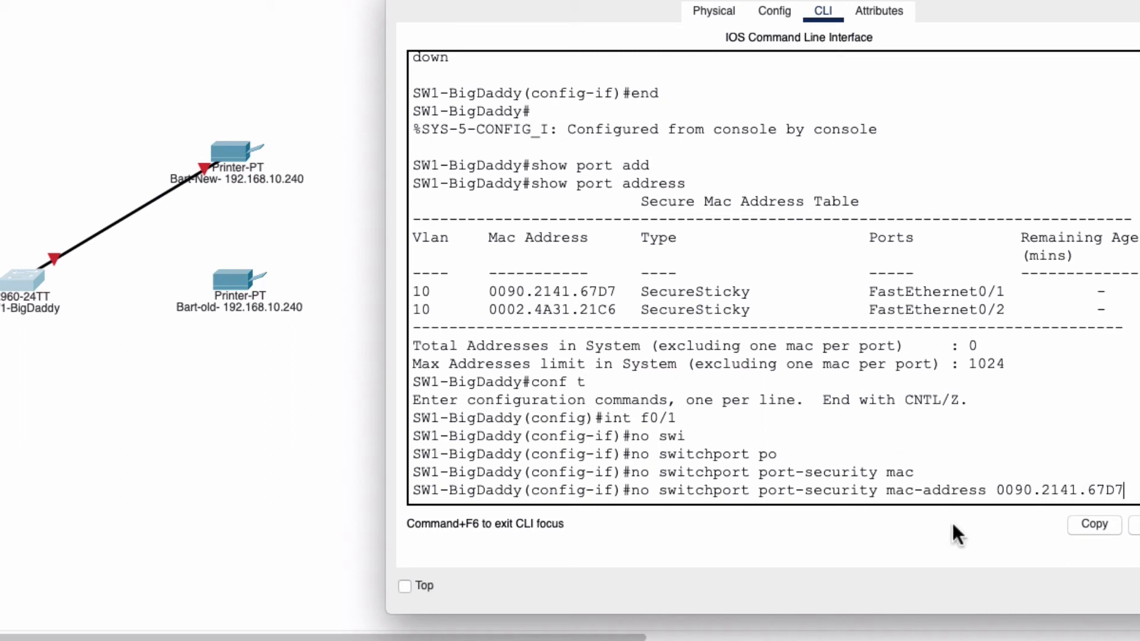
key("Return")
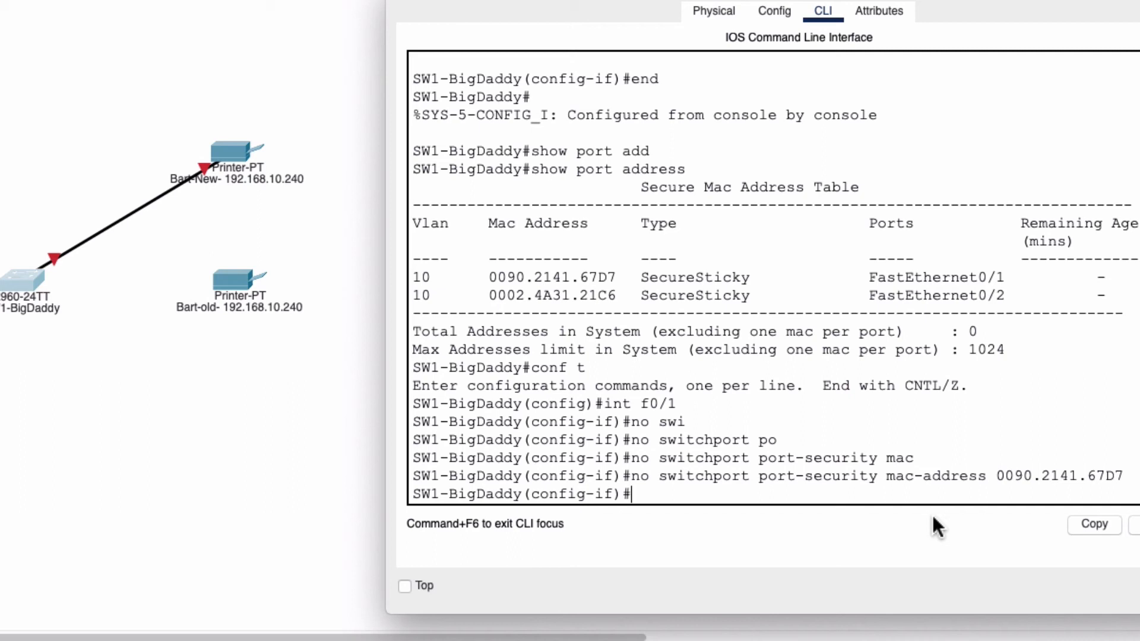
Display the secure MAC address table from within interface configuration mode to check the f0/1 entry
type("do show")
type("port address")
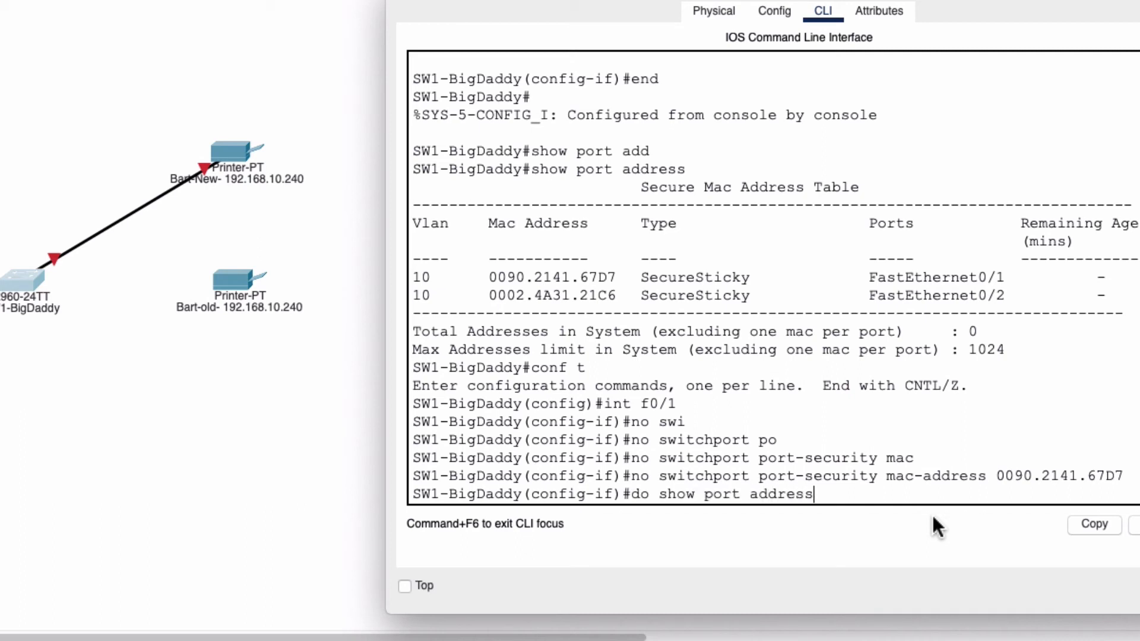
key("Return")
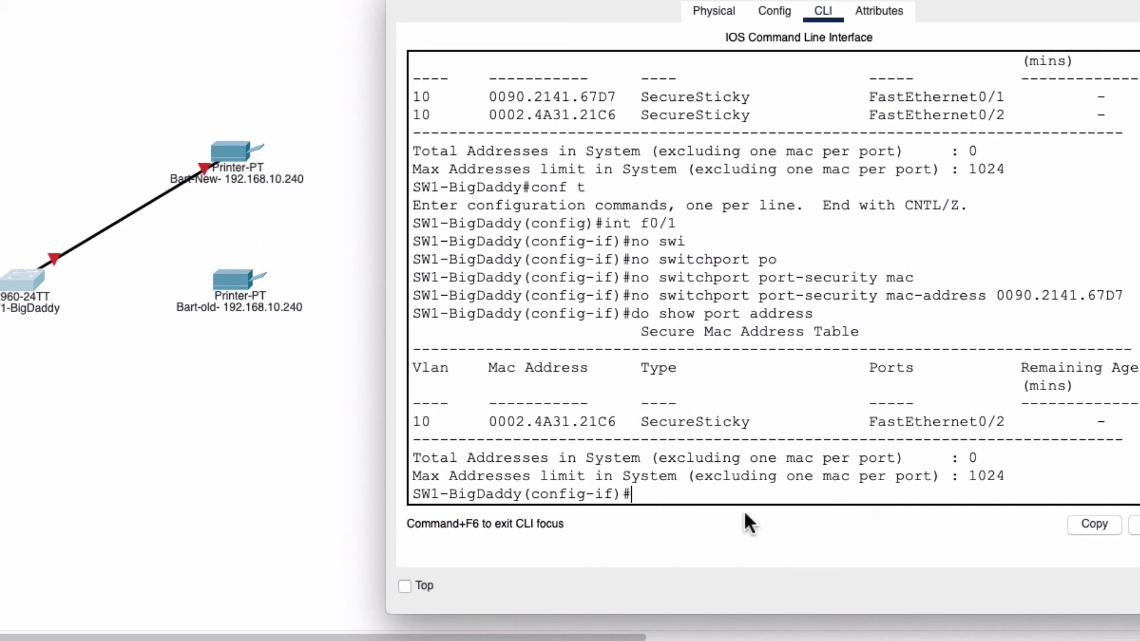
Try to enable interface f0/1 with no shutdown alone
type("no shut")
key("Return")
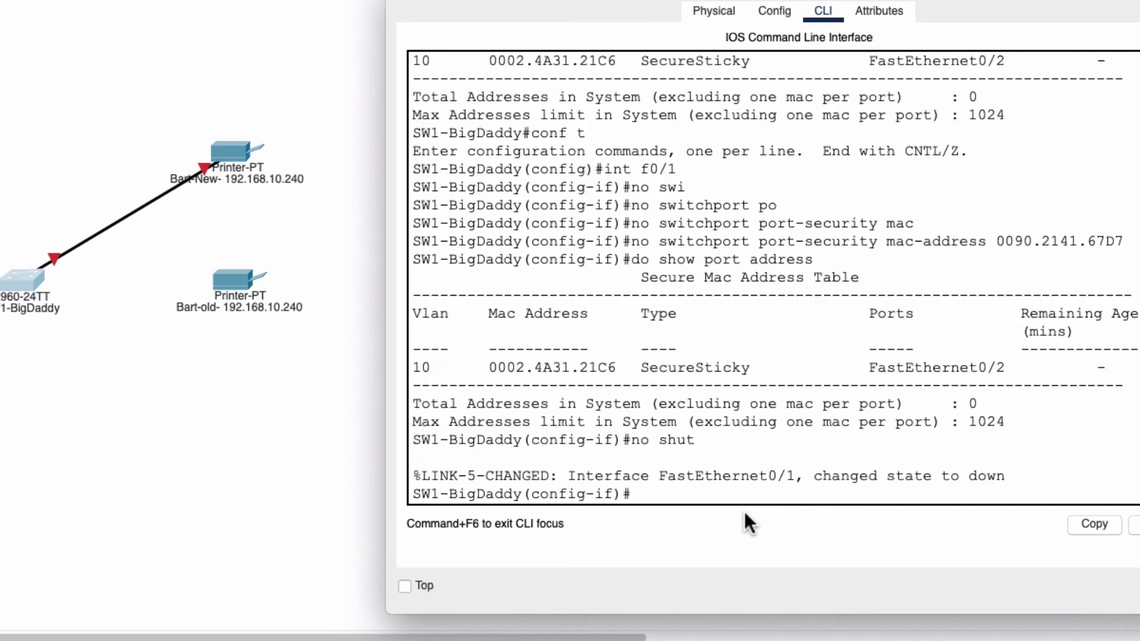
key("Return")
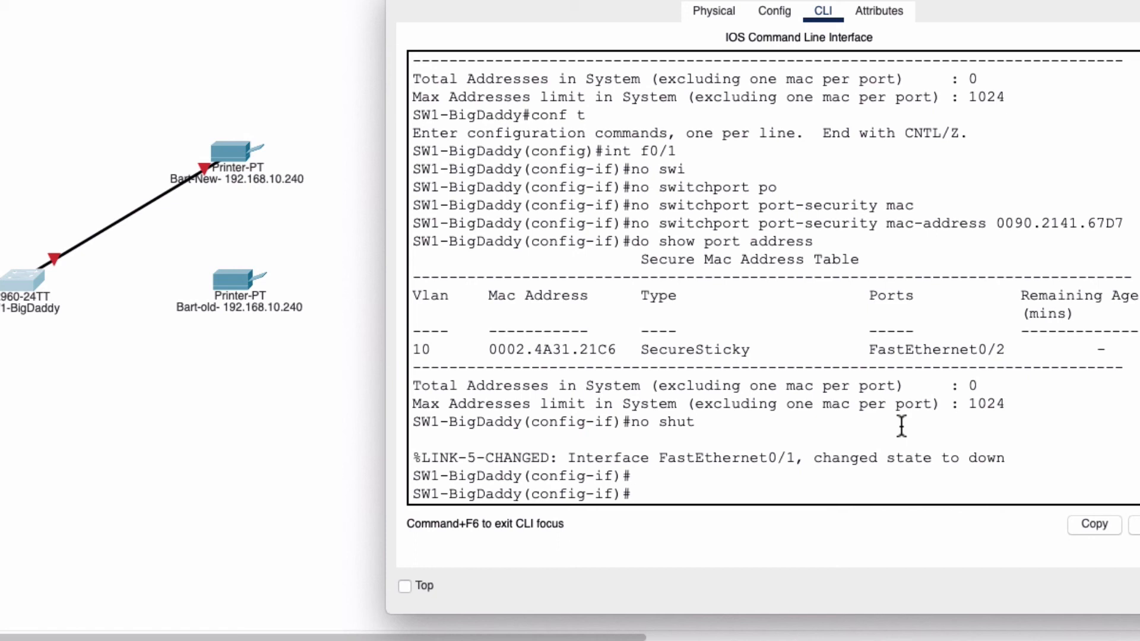
Restart interface f0/1 by shutting it down and enabling it again with no shutdown
type("shut")
key("Tab")
key("Return")
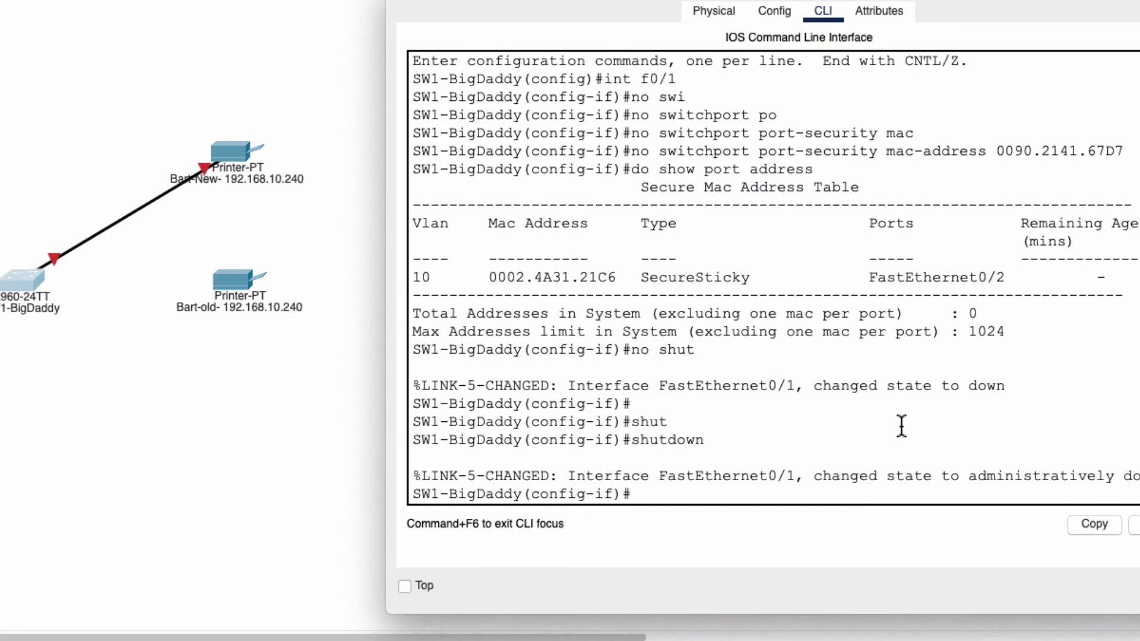
type("no shu")
key("Tab")
key("Return")
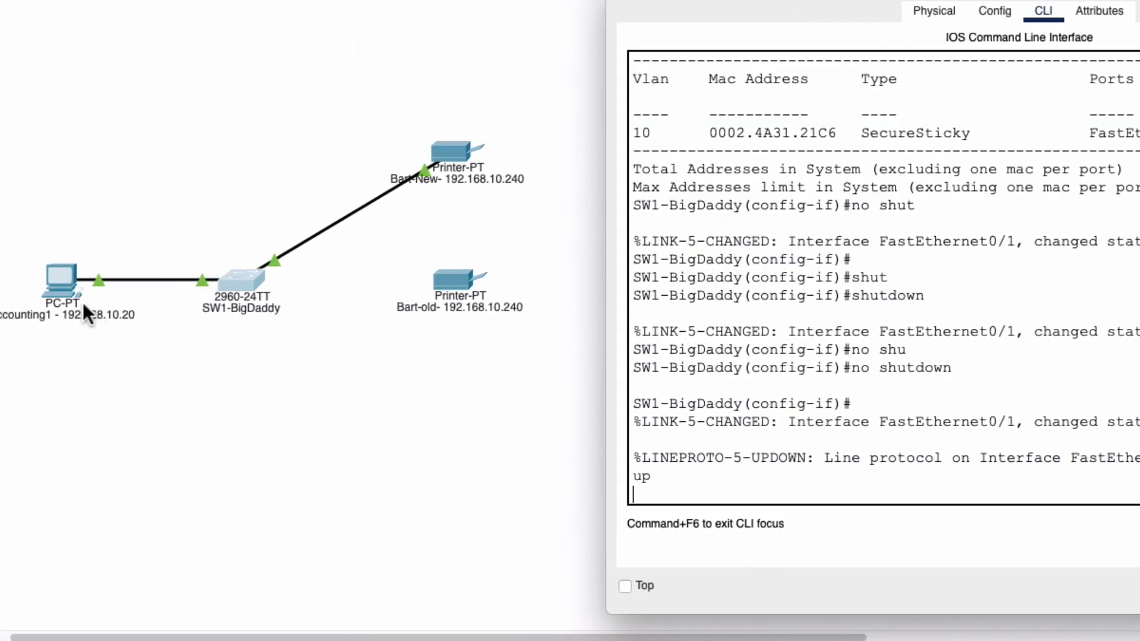
Ping the new printer at 192.168.10.240 twice from the Accounting1 PC's command prompt
left_click(55, 276)
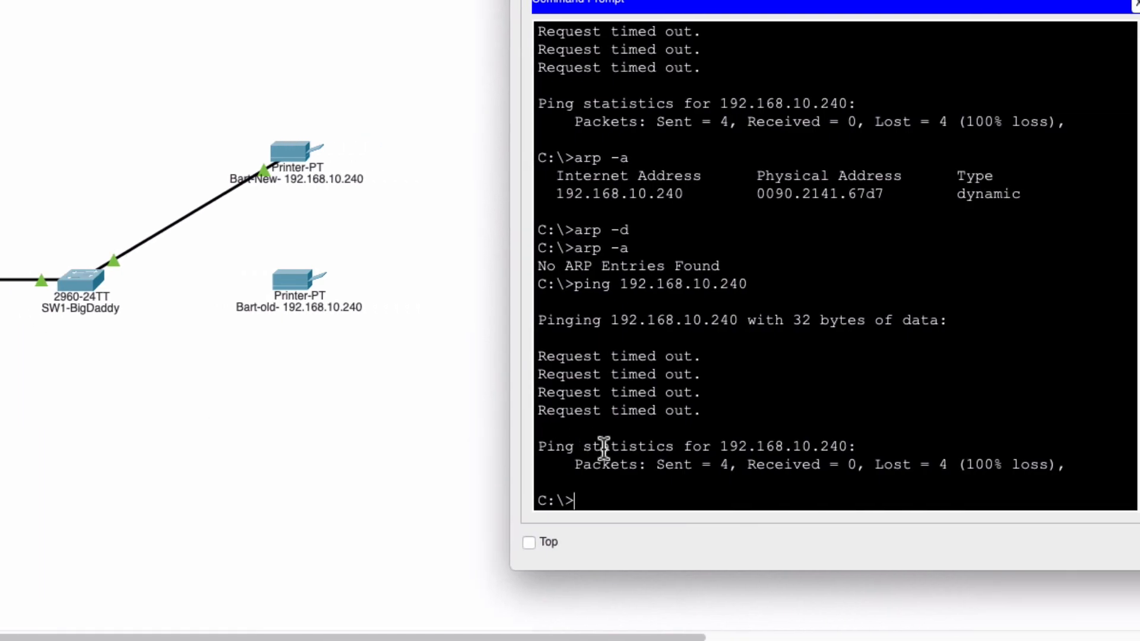
key("Up")
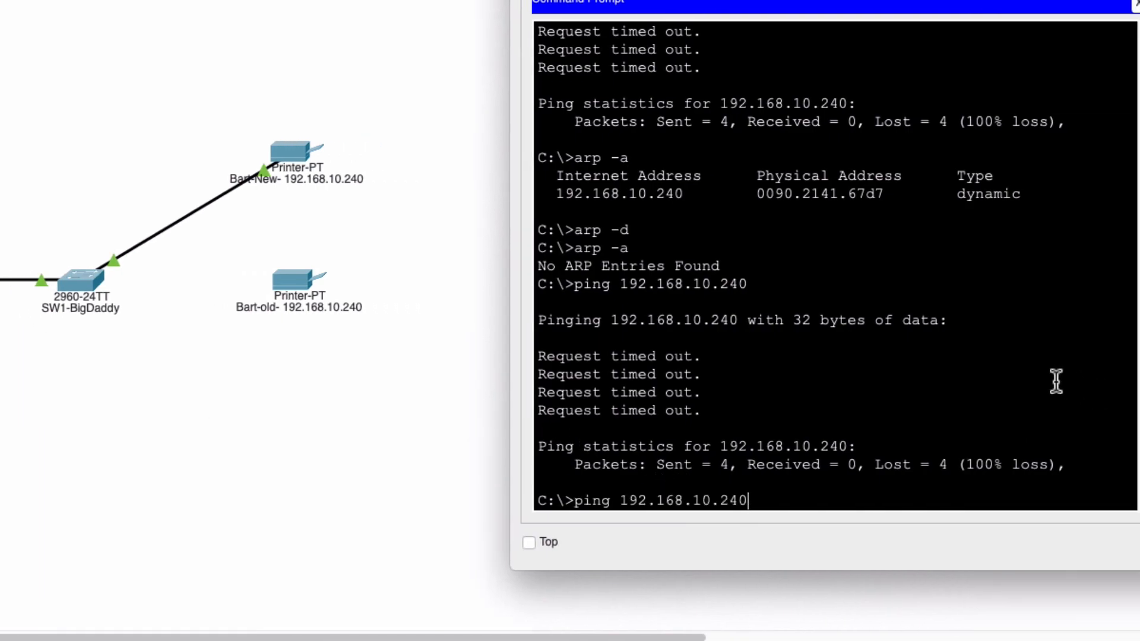
key("Return")
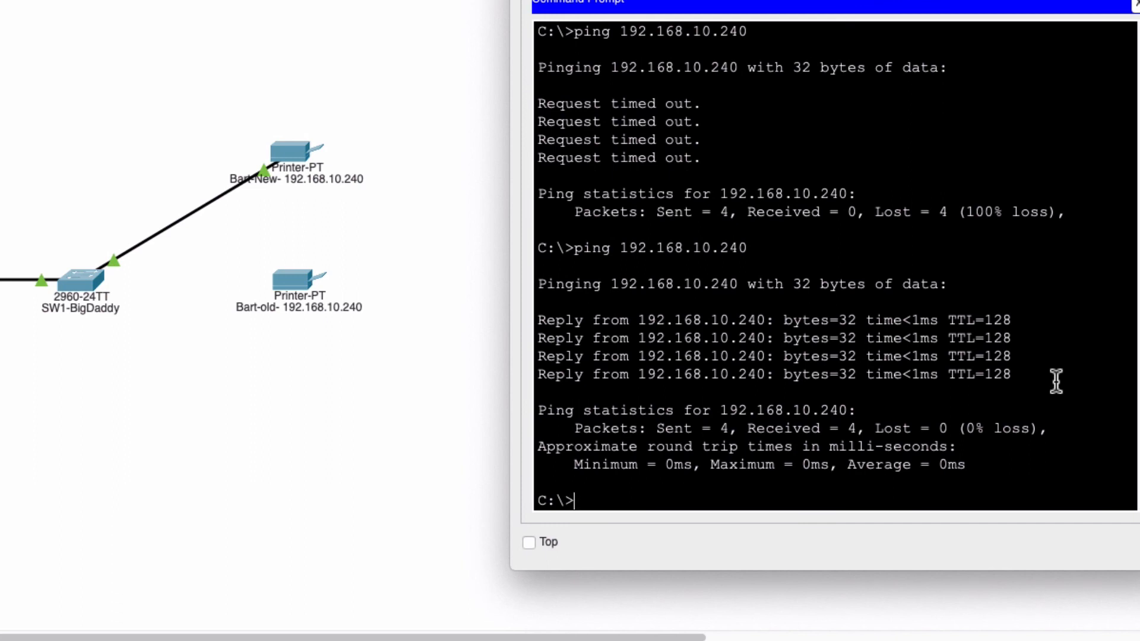
key("Return")
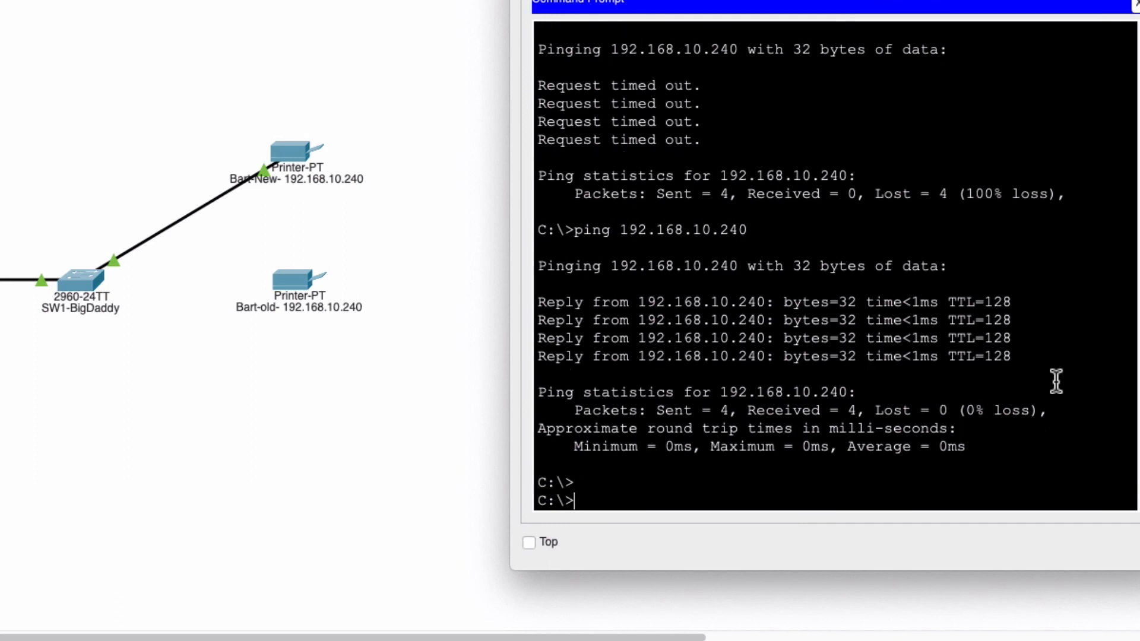
key("Up")
key("Return")
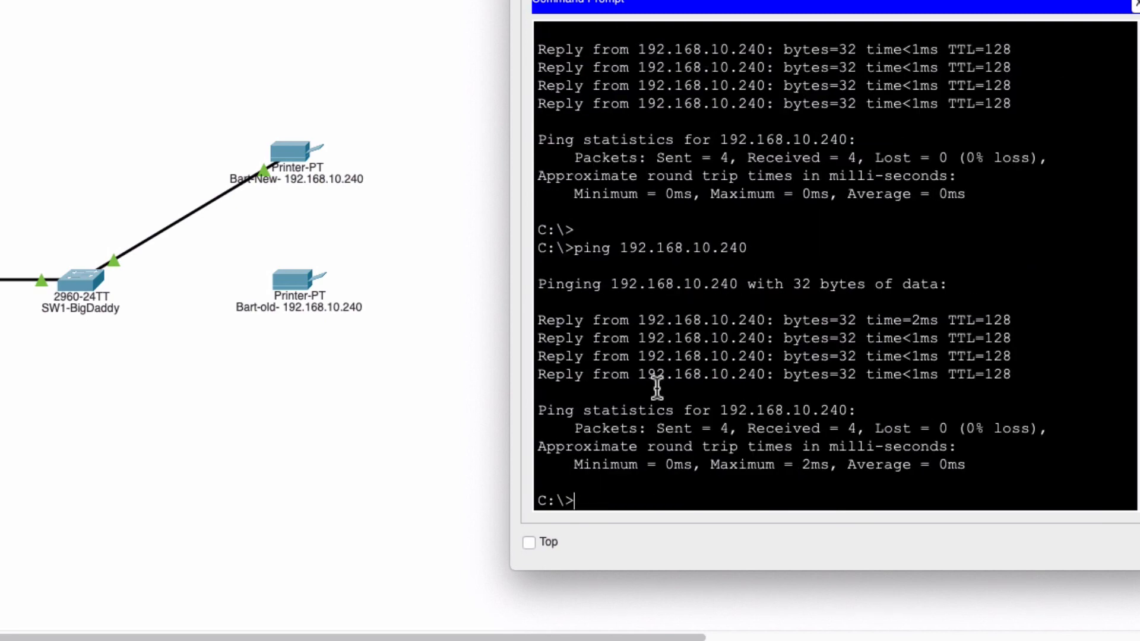
Display the secure MAC address table again in the SW1-BigDaddy CLI, and close the switch window
left_click(86, 285)
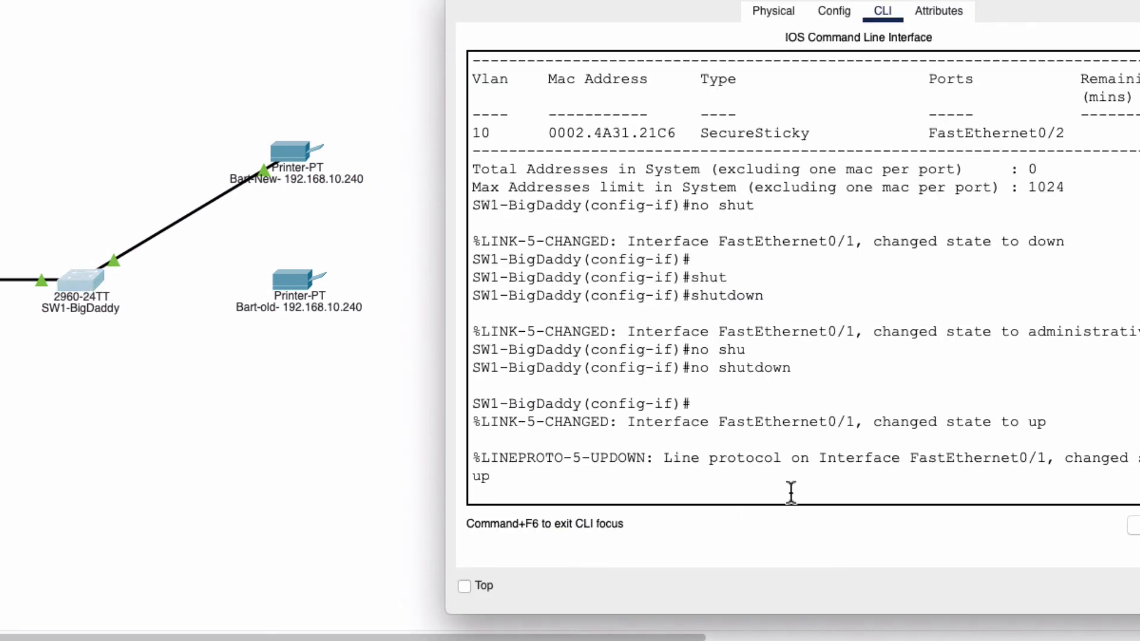
key("Up")
key("Up")
key("Up")
key("Up")
key("Up")
key("Up")
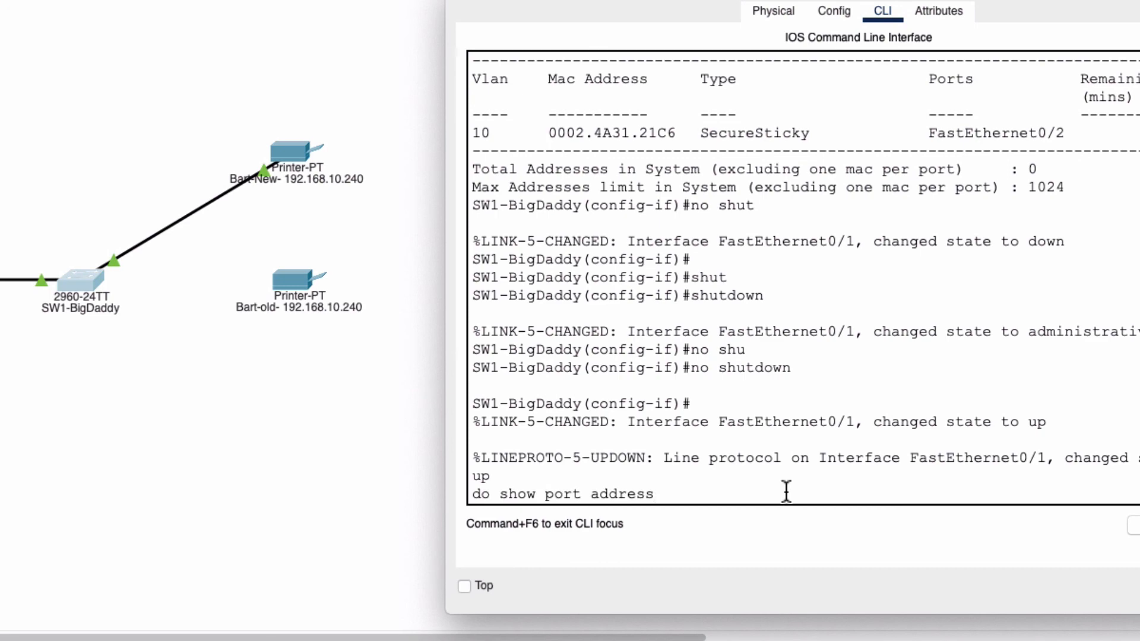
key("Return")
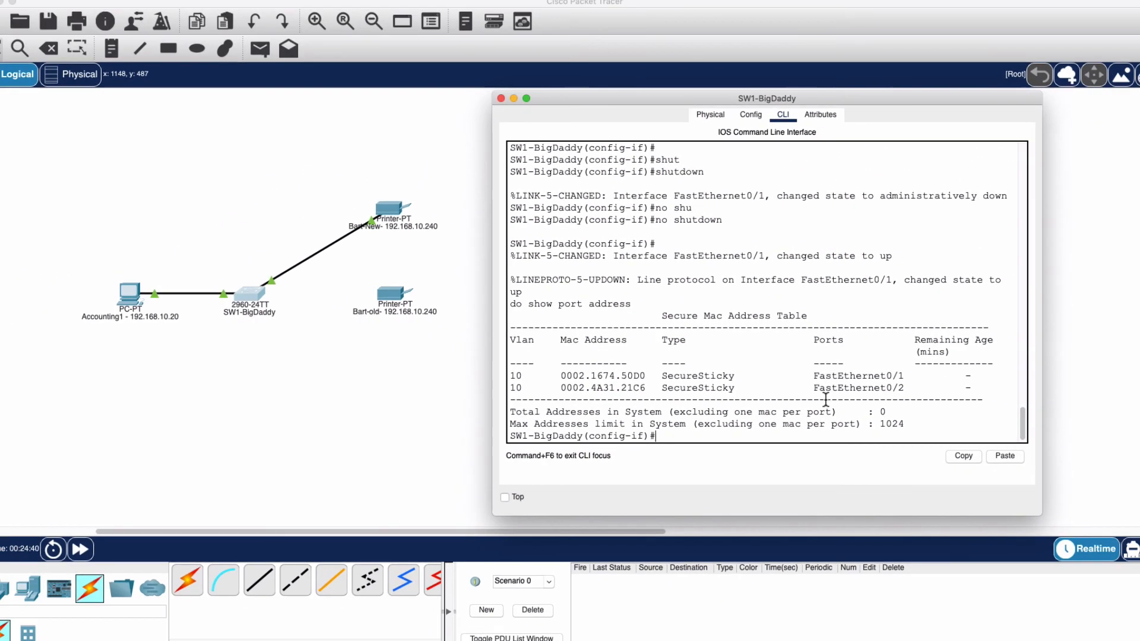
left_click(501, 99)
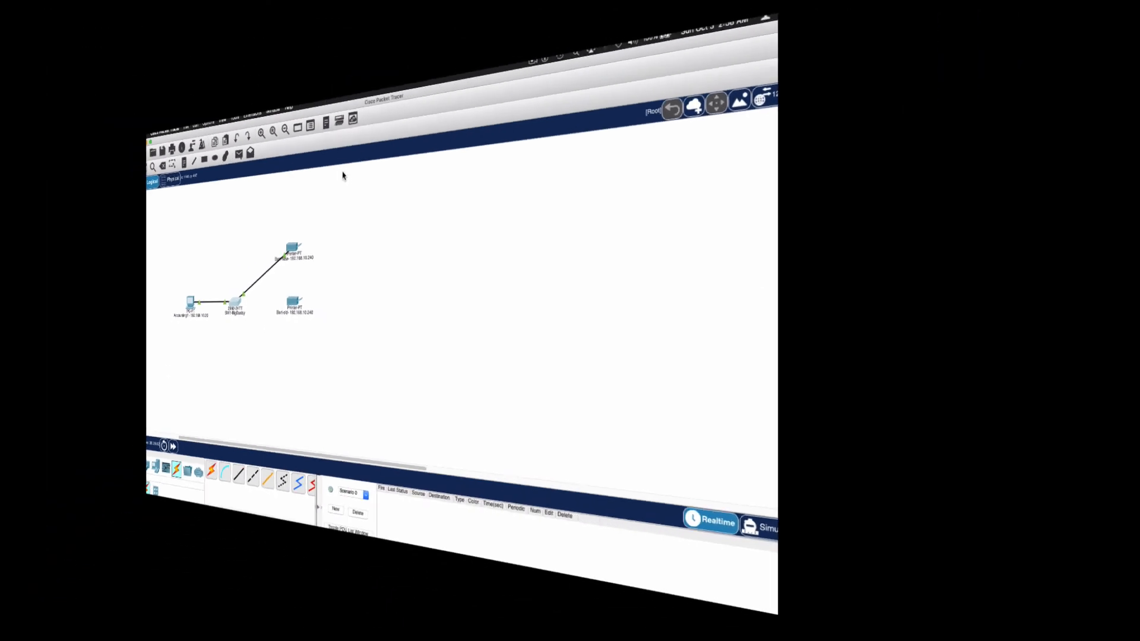